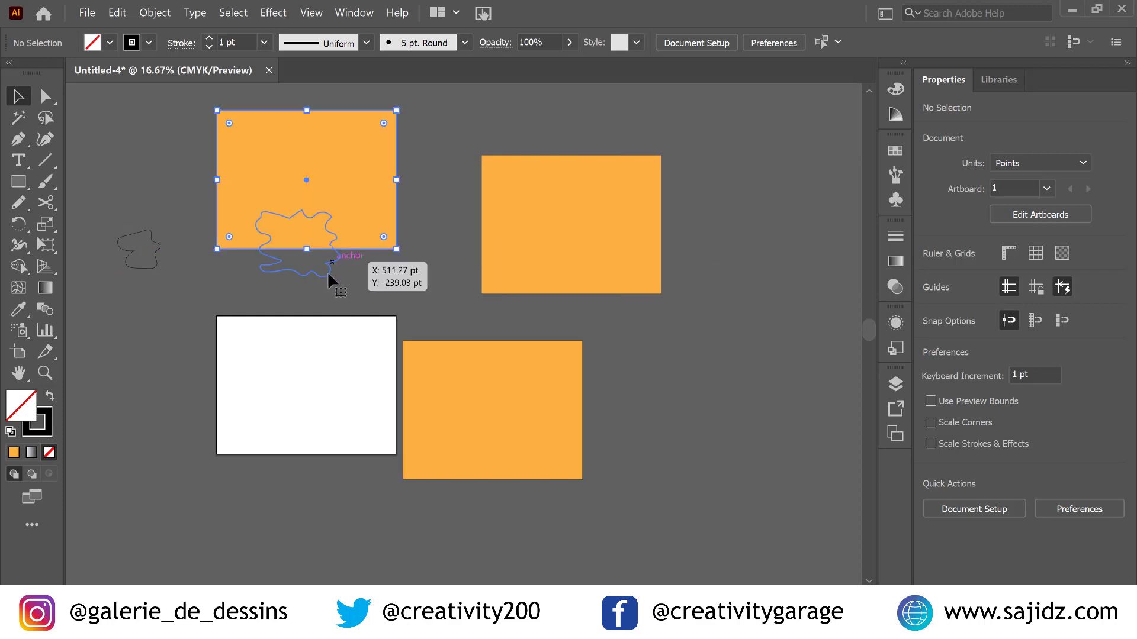
Centre the wavy blob horizontally and vertically on the top-left orange rectangle as key object
{"action": "key", "text": "ctrl+h"}
{"action": "left_click", "coordinate": [349, 255]}
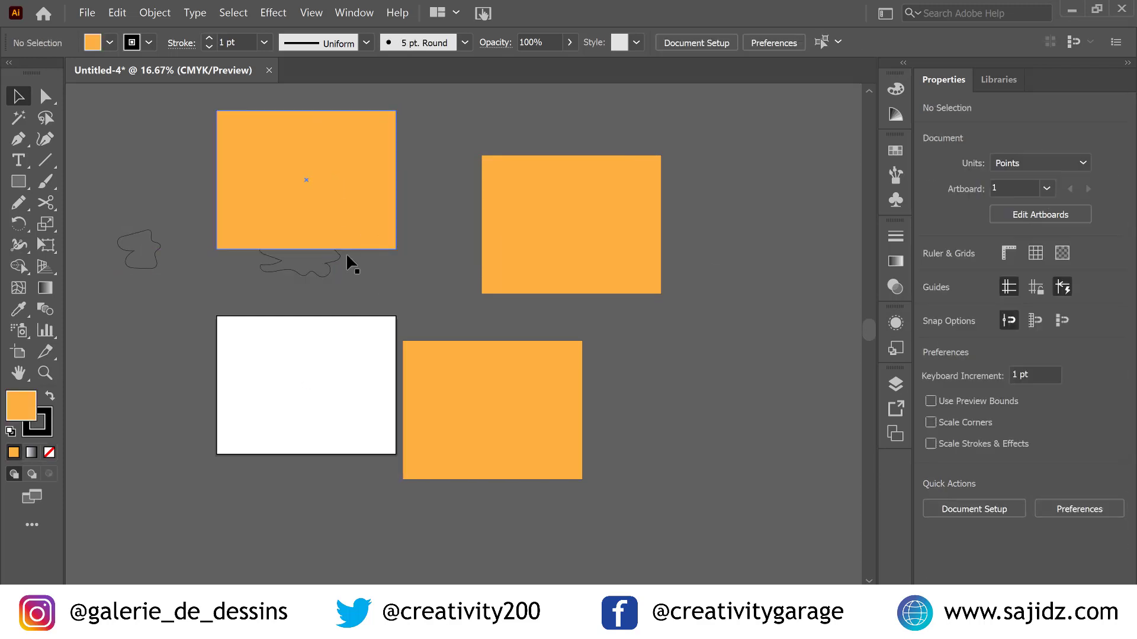
{"action": "left_click", "coordinate": [328, 272]}
{"action": "left_click", "coordinate": [374, 161], "text": "shift"}
{"action": "left_click", "coordinate": [365, 180]}
{"action": "left_click", "coordinate": [701, 43]}
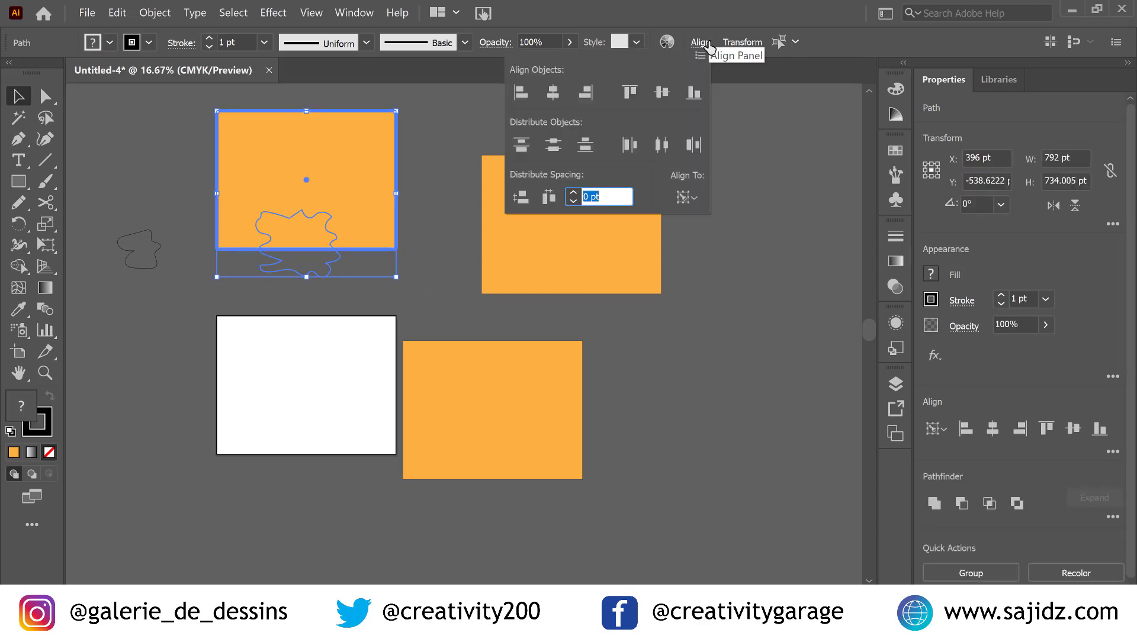
{"action": "left_click", "coordinate": [555, 93]}
{"action": "left_click", "coordinate": [659, 95]}
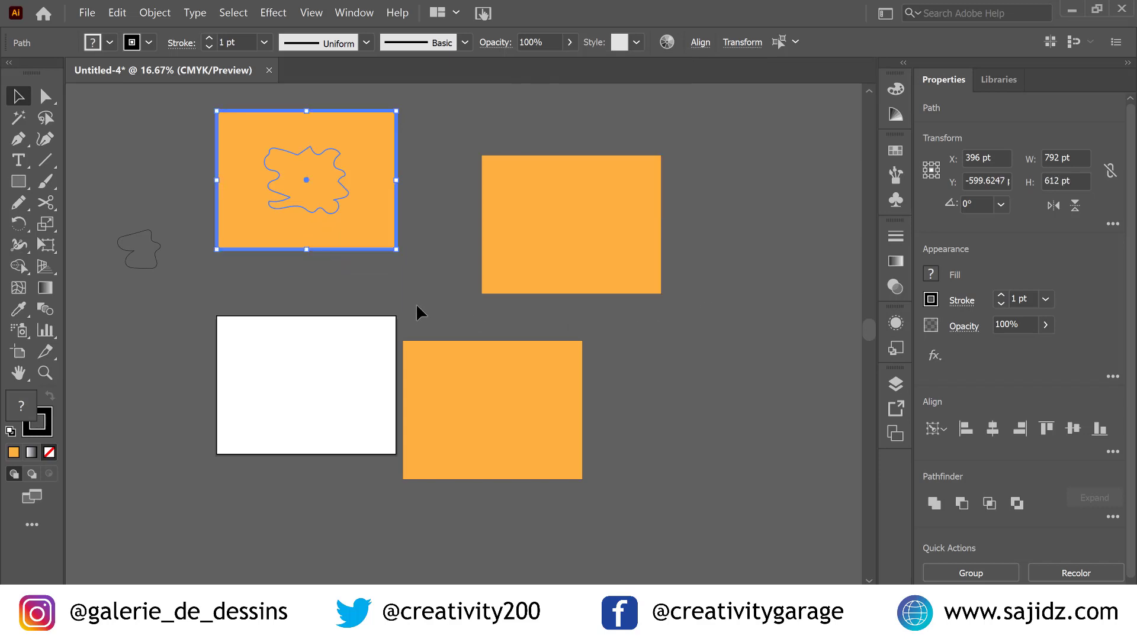
{"action": "left_click", "coordinate": [368, 271]}
Duplicate the orange rectangle left of the white one and centre a small blob on it
{"action": "scroll", "coordinate": [367, 272], "scroll_direction": "down", "scroll_amount": 1}
{"action": "scroll", "coordinate": [119, 281], "scroll_direction": "up", "scroll_amount": 1}
{"action": "left_click_drag", "start_coordinate": [415, 234], "coordinate": [226, 439]}
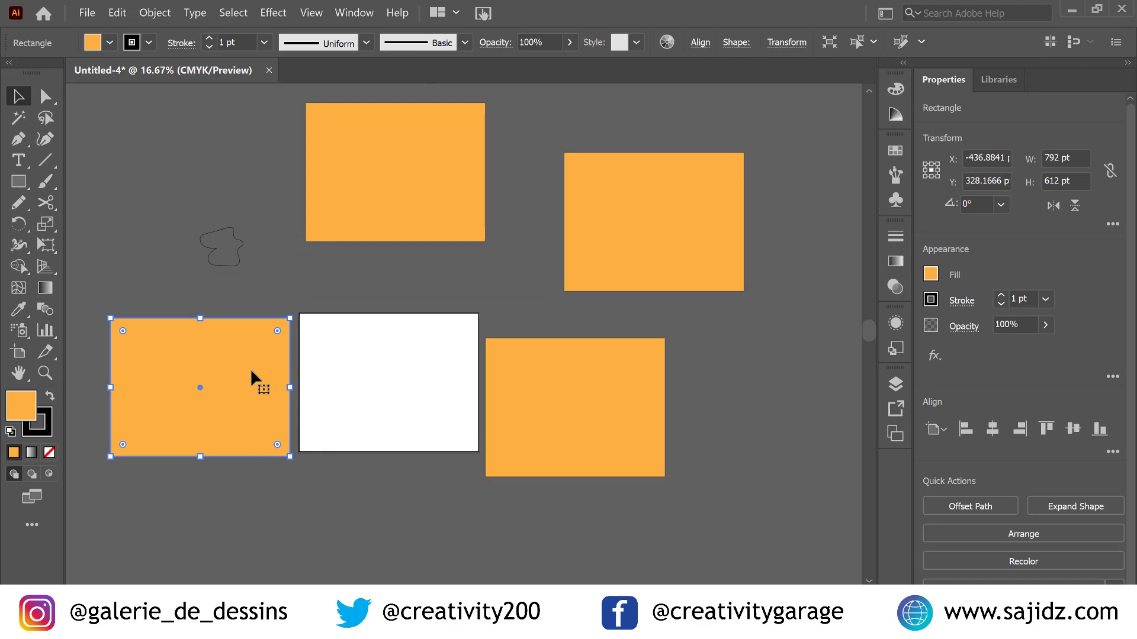
{"action": "left_click", "coordinate": [236, 265], "text": "shift"}
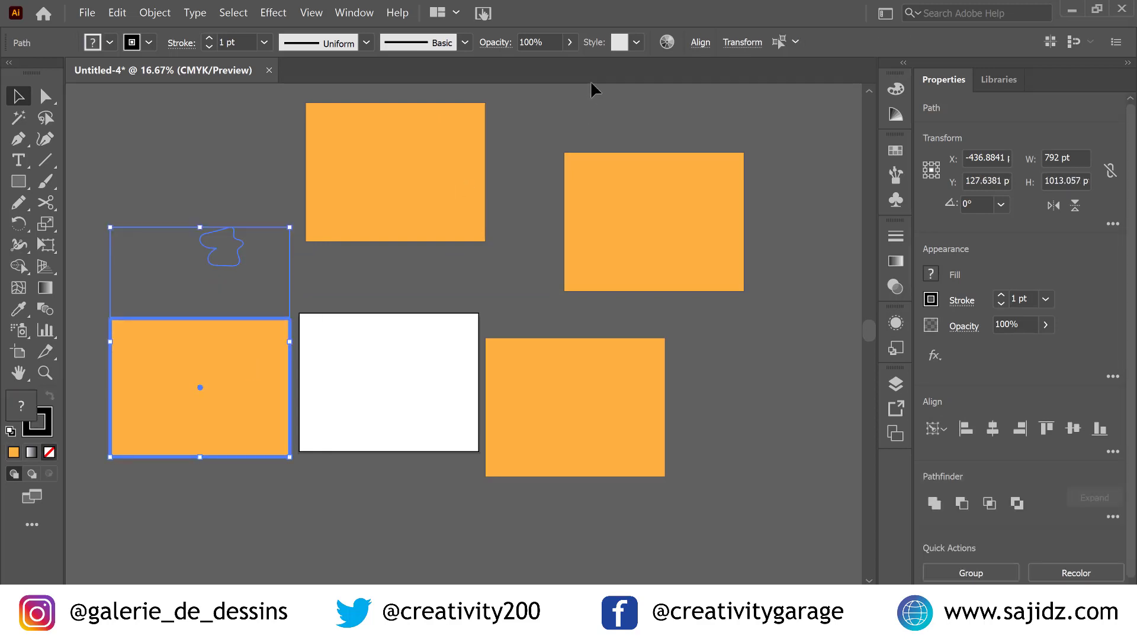
{"action": "left_click", "coordinate": [699, 42]}
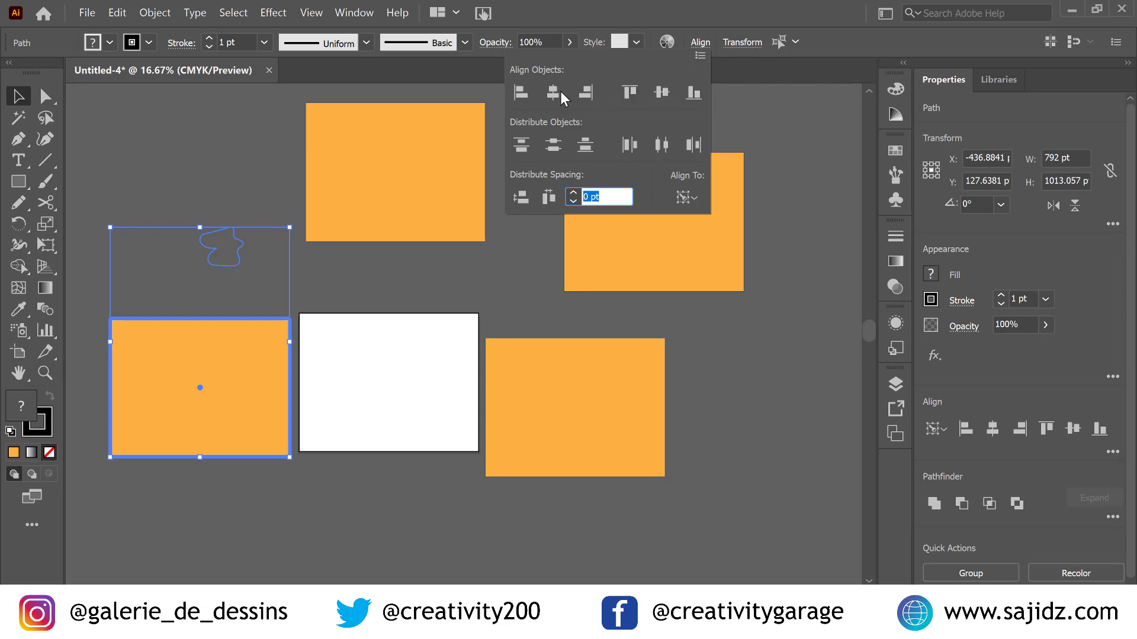
{"action": "left_click", "coordinate": [561, 91]}
{"action": "left_click", "coordinate": [662, 92]}
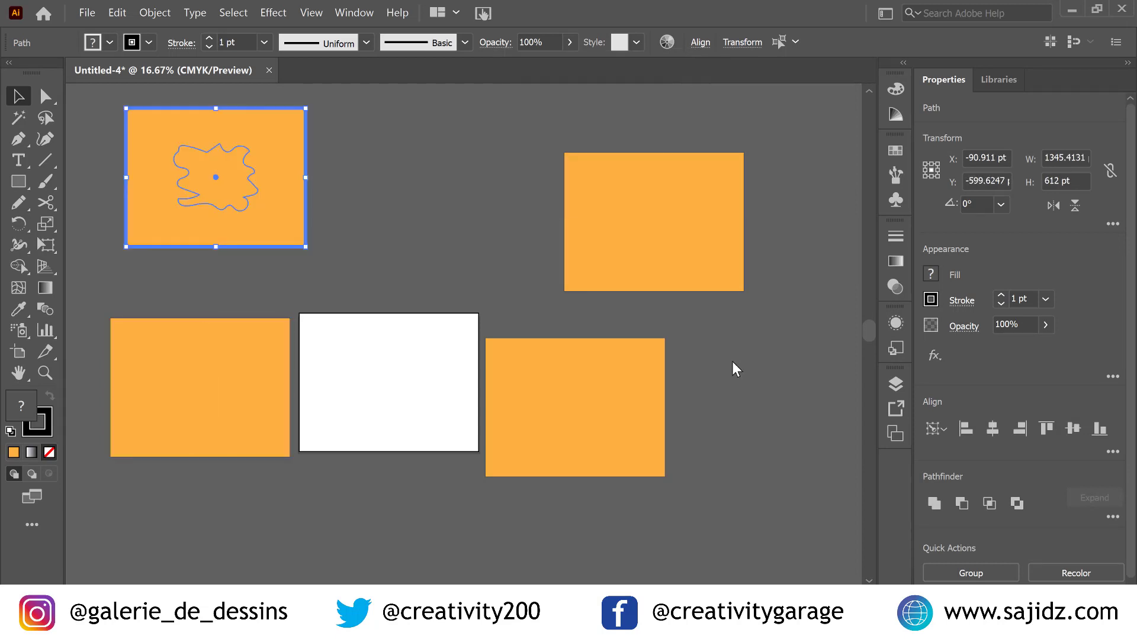
{"action": "left_click", "coordinate": [368, 273]}
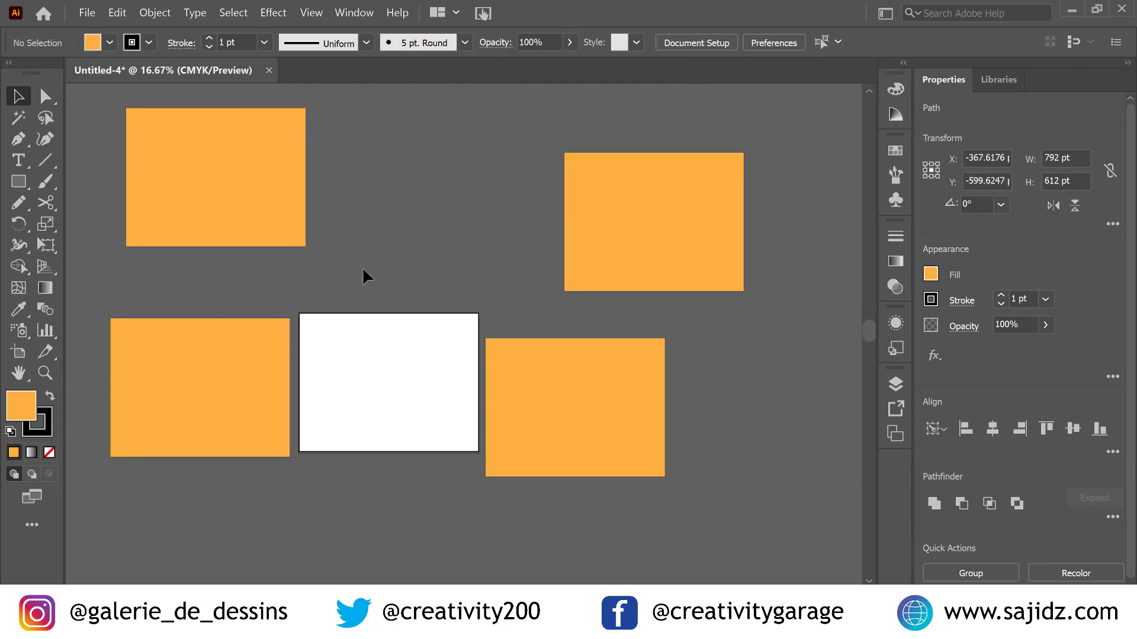
Select the top-left orange rectangle along with two other orange rectangles
{"action": "left_click", "coordinate": [203, 221]}
{"action": "left_click", "coordinate": [228, 367], "text": "shift"}
{"action": "left_click", "coordinate": [593, 425], "text": "shift"}
Send the selected orange rectangles to the back, behind the blobs
{"action": "left_click", "coordinate": [657, 263], "text": "shift"}
{"action": "right_click", "coordinate": [682, 259]}
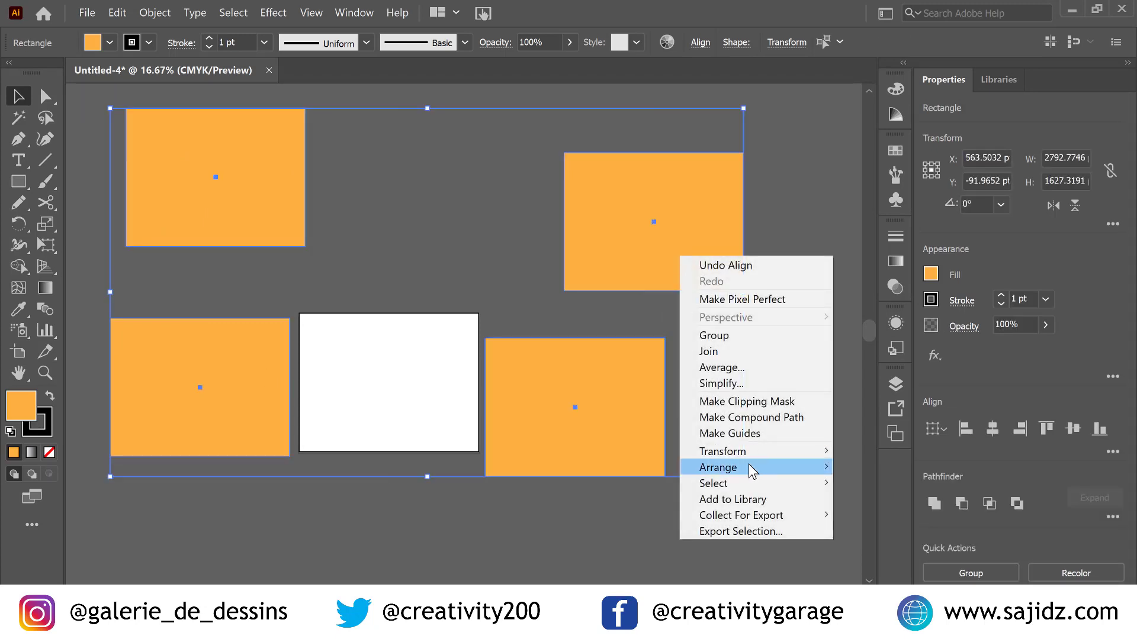
{"action": "mouse_move", "coordinate": [749, 467]}
{"action": "left_click", "coordinate": [927, 515]}
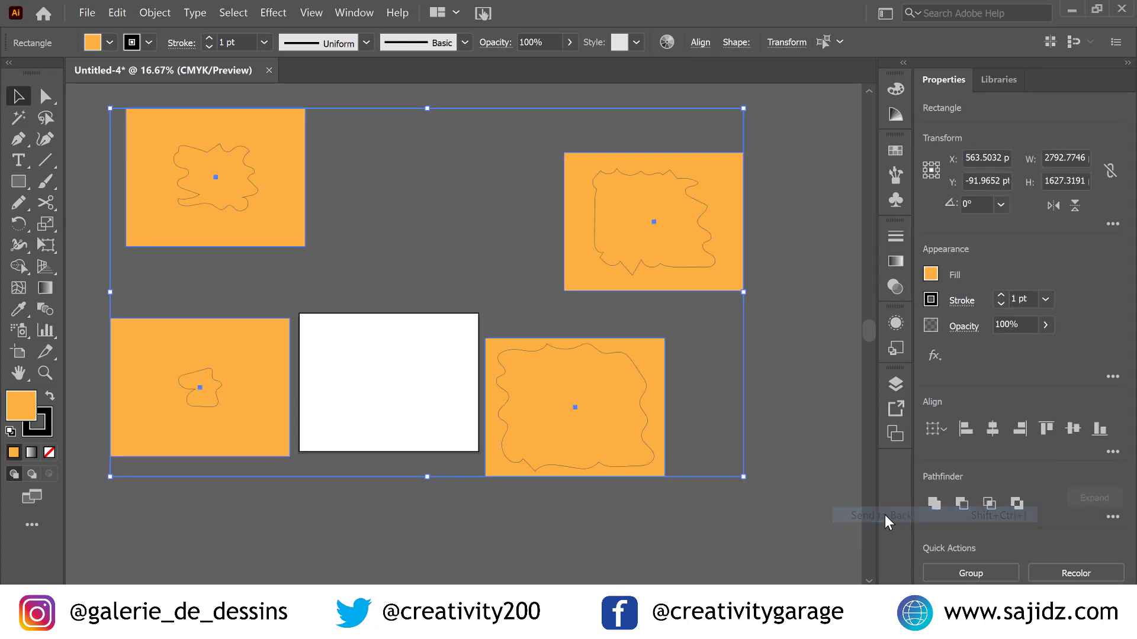
{"action": "left_click", "coordinate": [742, 530]}
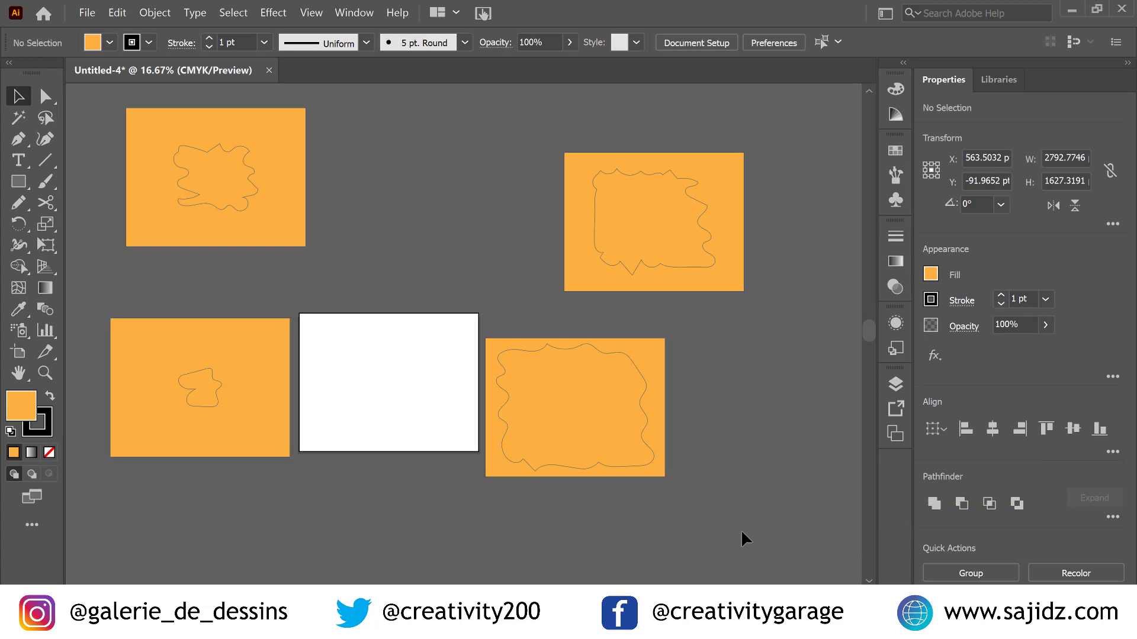
Fill the top-right rectangle red, the top-left blue and the bottom-left green
{"action": "left_click", "coordinate": [740, 282]}
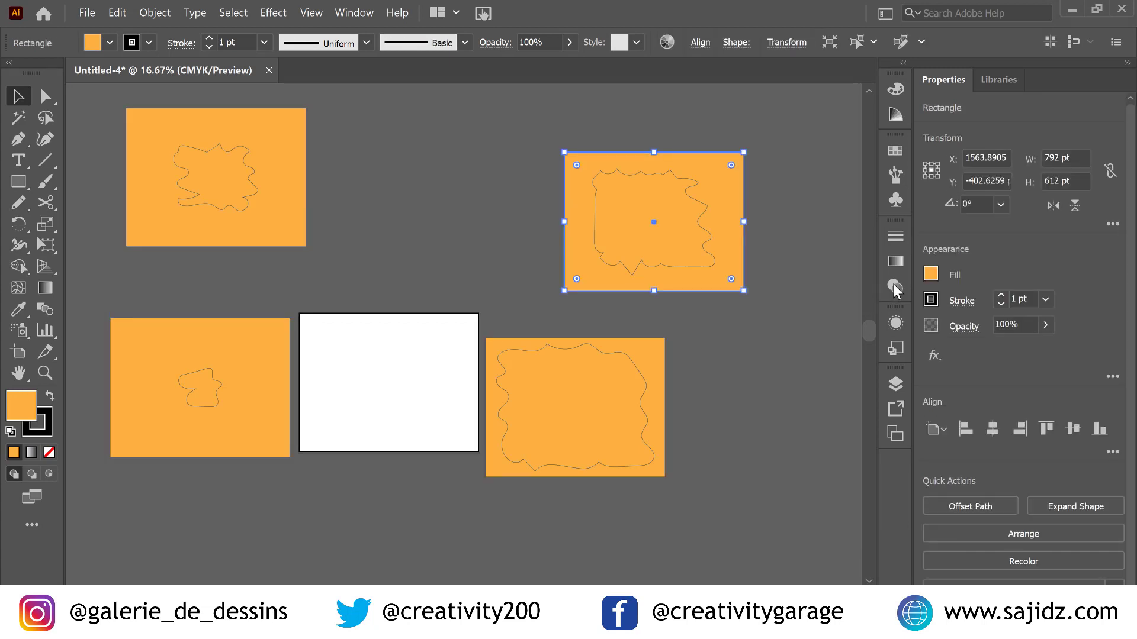
{"action": "left_click", "coordinate": [931, 274]}
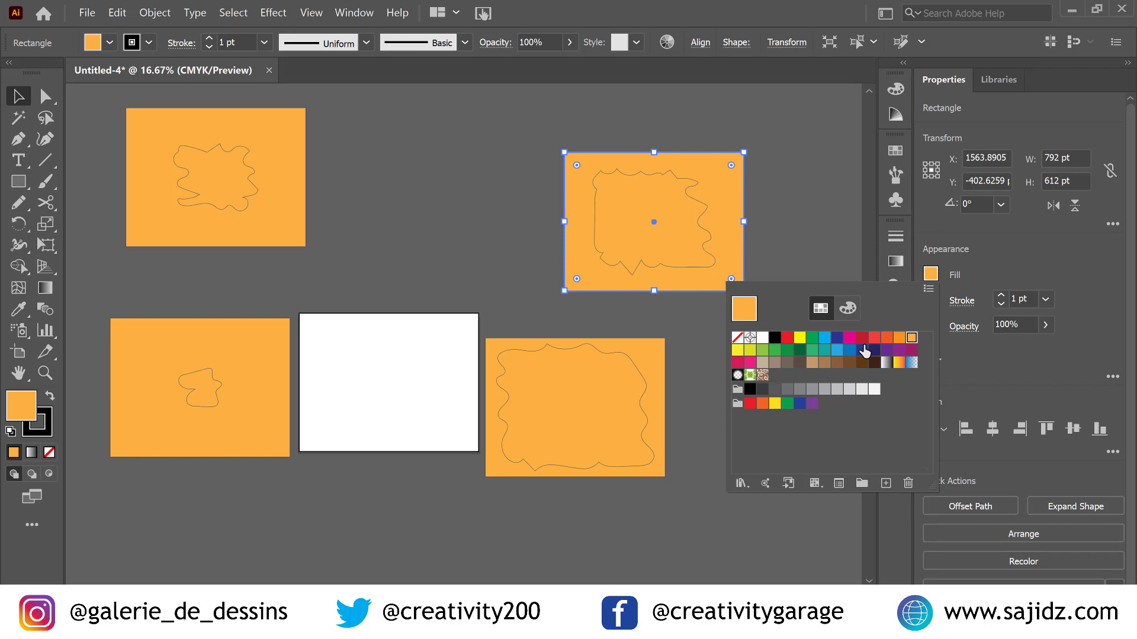
{"action": "left_click", "coordinate": [875, 343]}
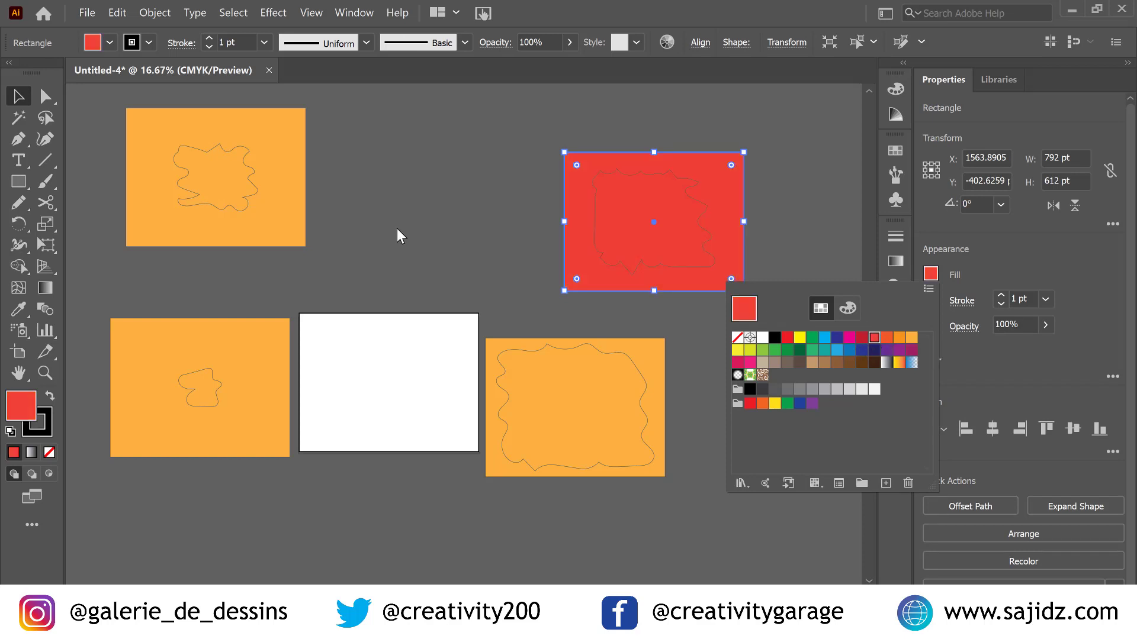
{"action": "left_click", "coordinate": [297, 220]}
{"action": "left_click", "coordinate": [296, 220]}
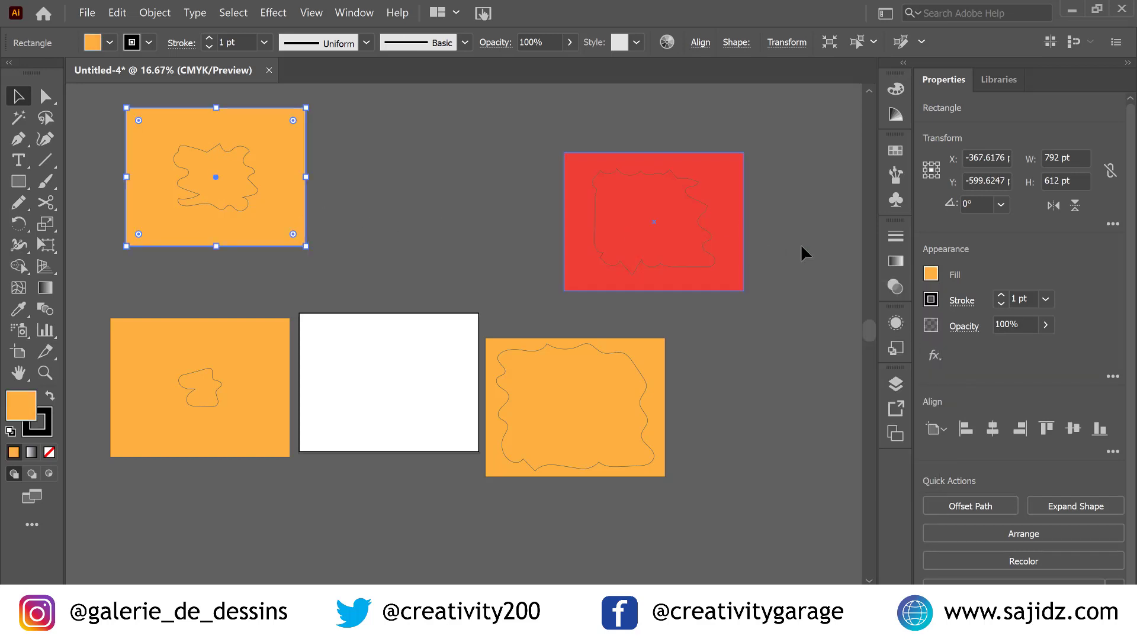
{"action": "left_click", "coordinate": [931, 275]}
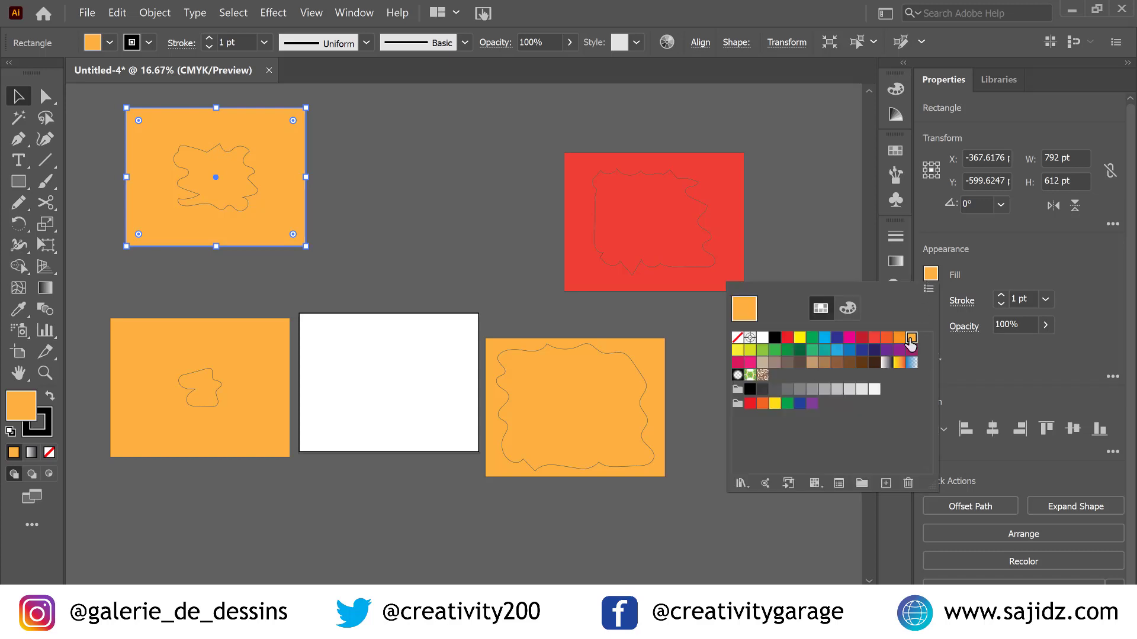
{"action": "left_click", "coordinate": [851, 351]}
{"action": "left_click", "coordinate": [257, 342]}
{"action": "left_click", "coordinate": [931, 274]}
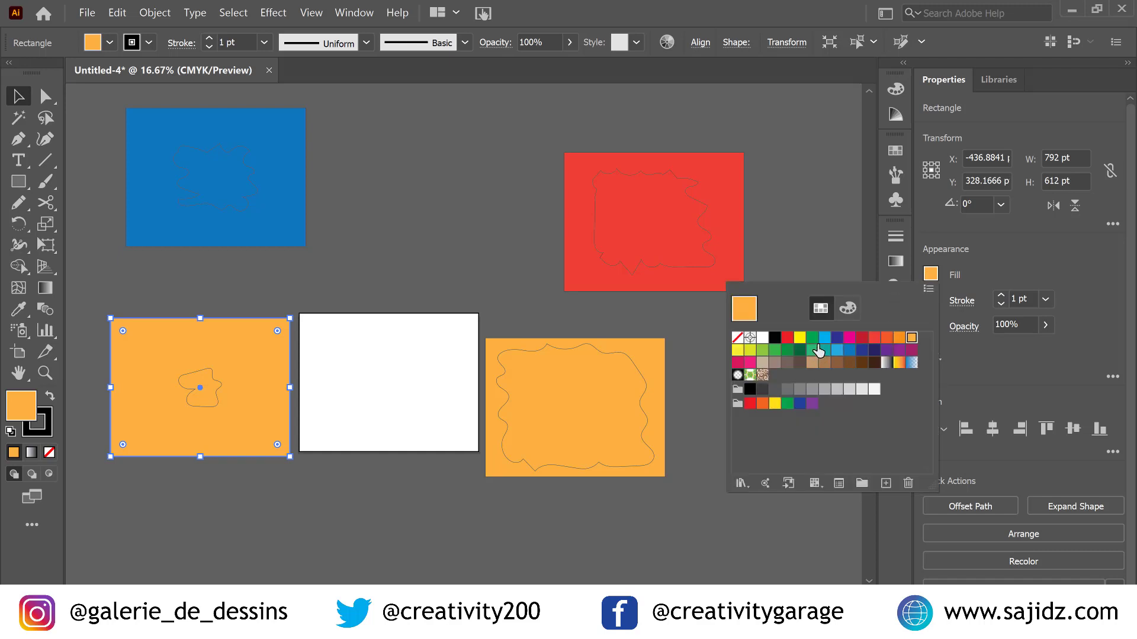
{"action": "left_click", "coordinate": [812, 339]}
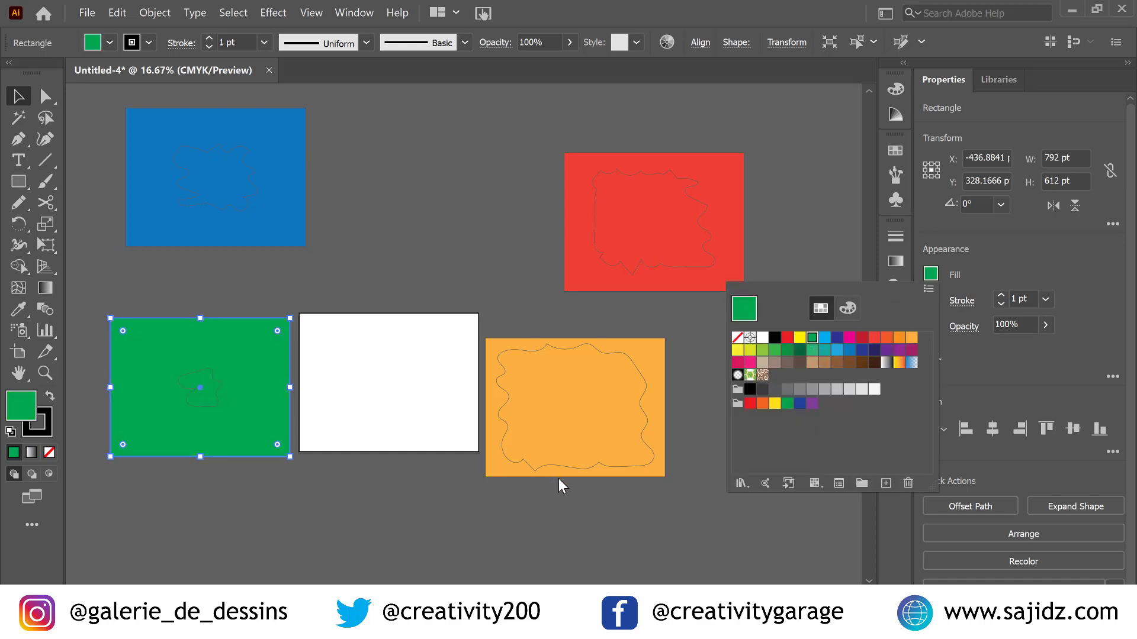
{"action": "left_click", "coordinate": [567, 539]}
Alt-drag a copy of the green rectangle over the white one and fill it orange
{"action": "left_click", "coordinate": [303, 534]}
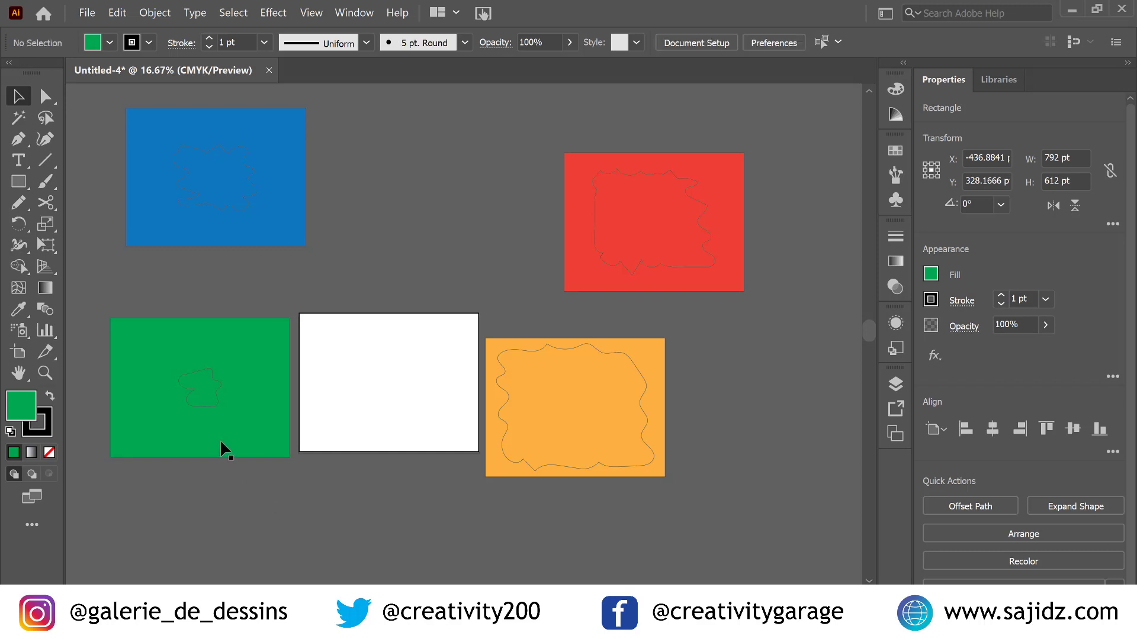
{"action": "left_click", "coordinate": [241, 438]}
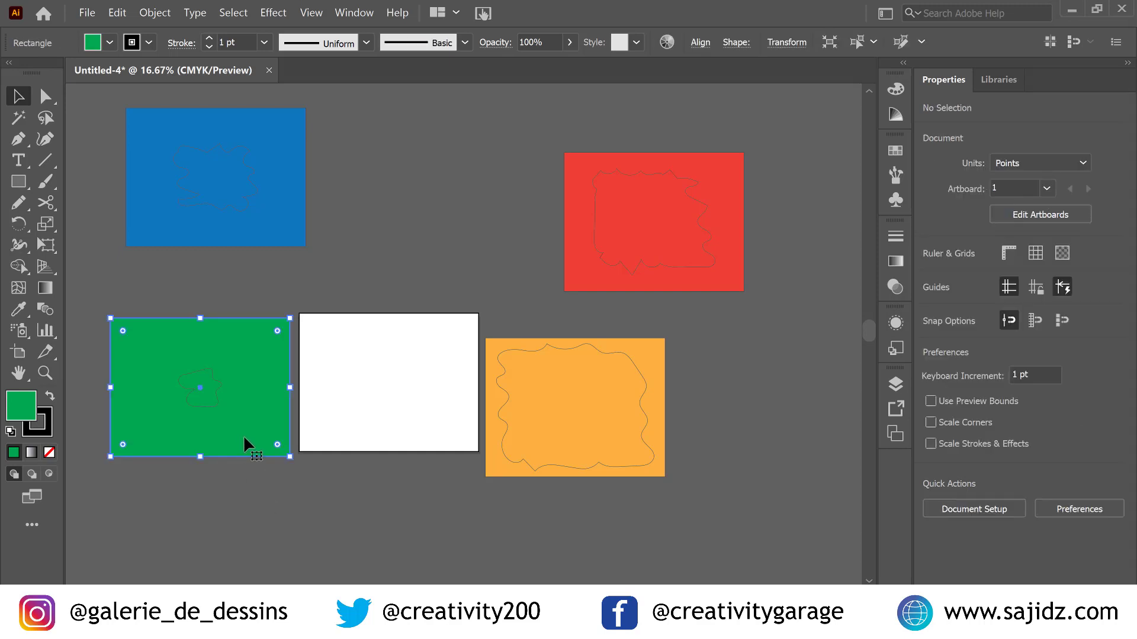
{"action": "left_click_drag", "start_coordinate": [244, 436], "coordinate": [437, 436]}
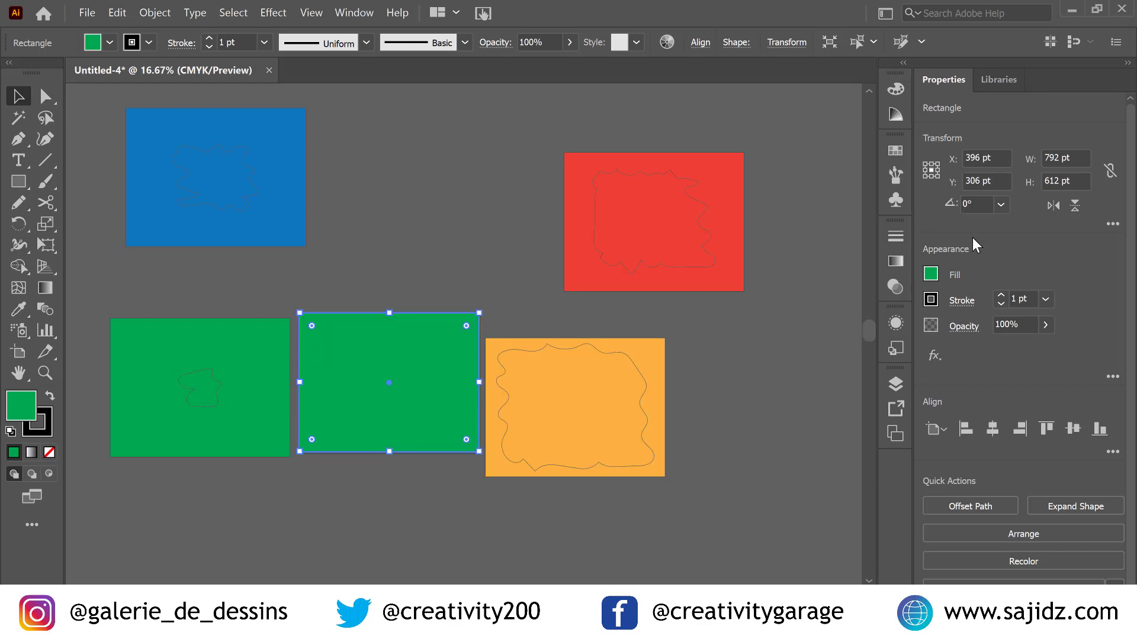
{"action": "left_click", "coordinate": [931, 274]}
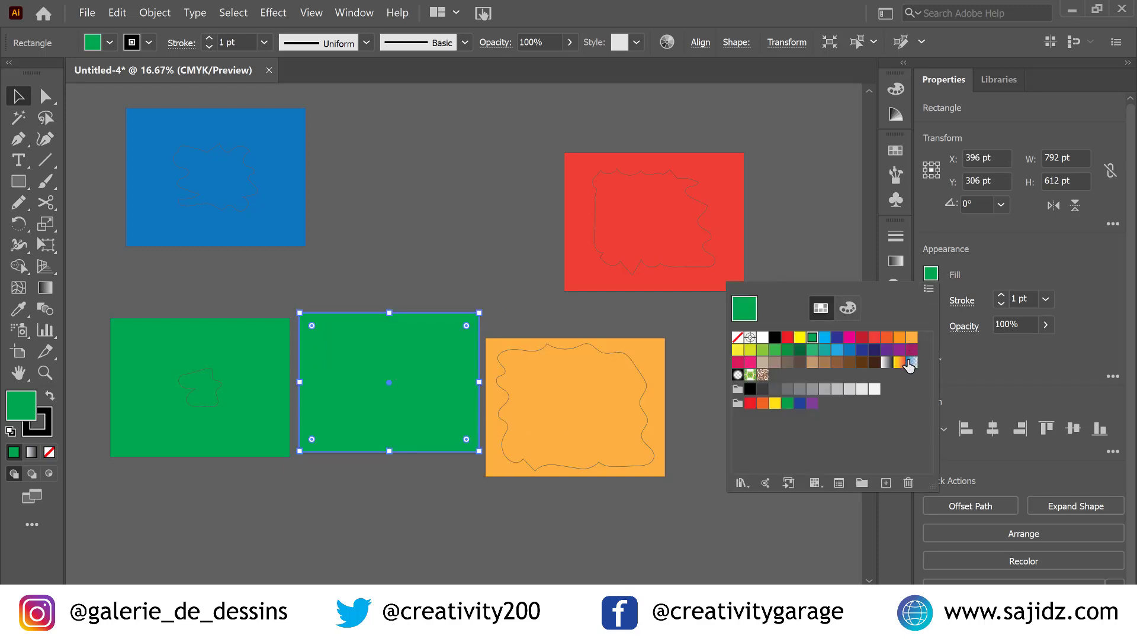
{"action": "left_click", "coordinate": [762, 403]}
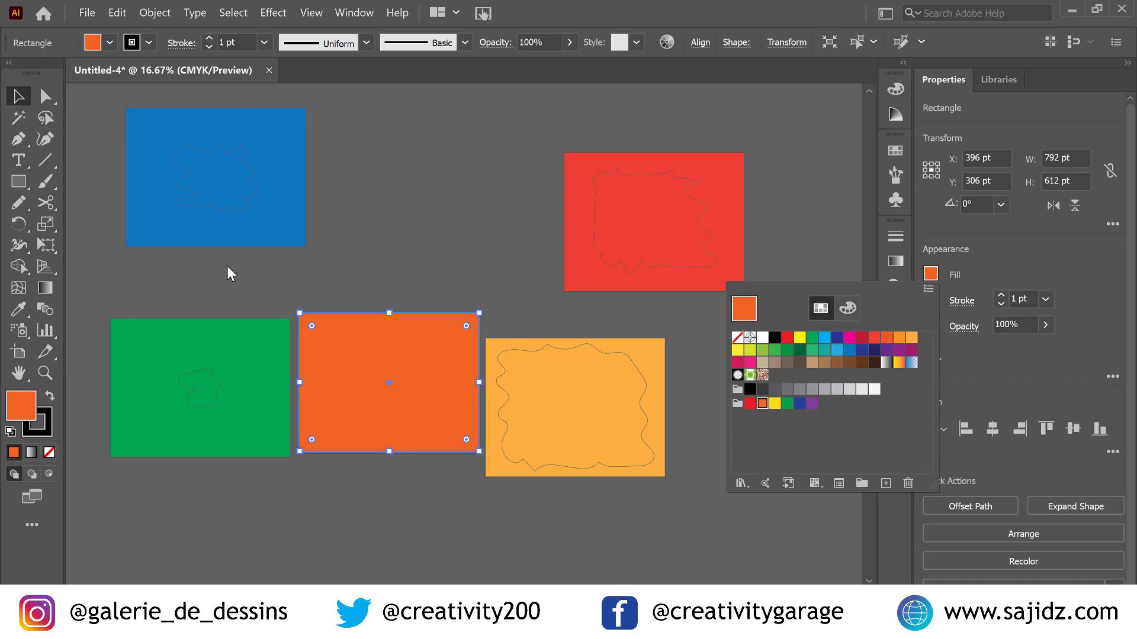
{"action": "left_click", "coordinate": [19, 96]}
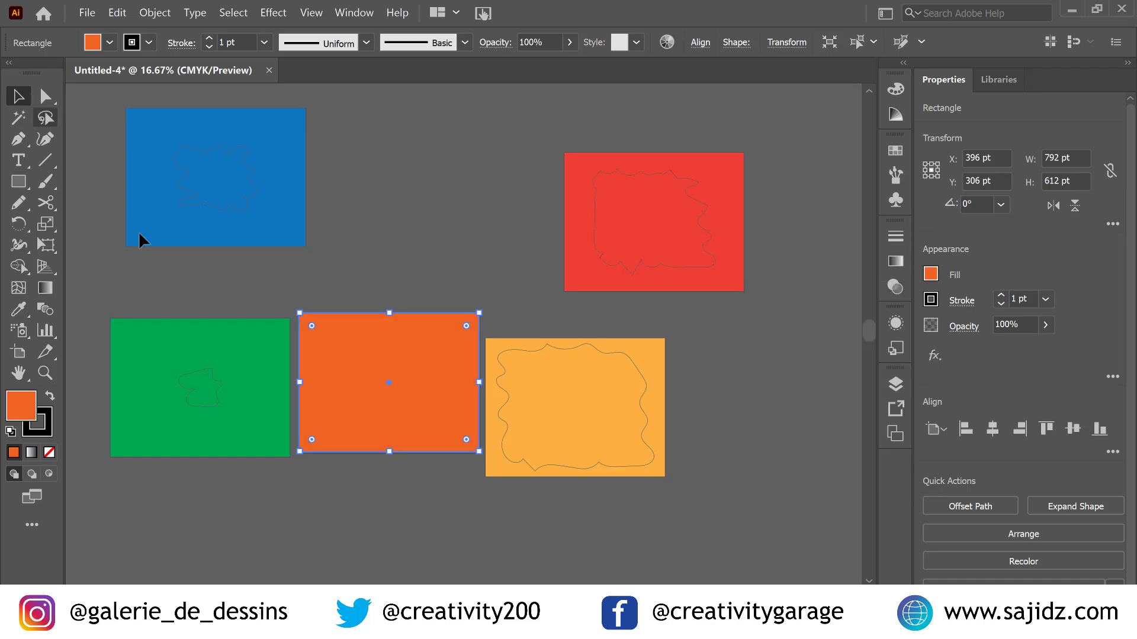
{"action": "left_click", "coordinate": [740, 399]}
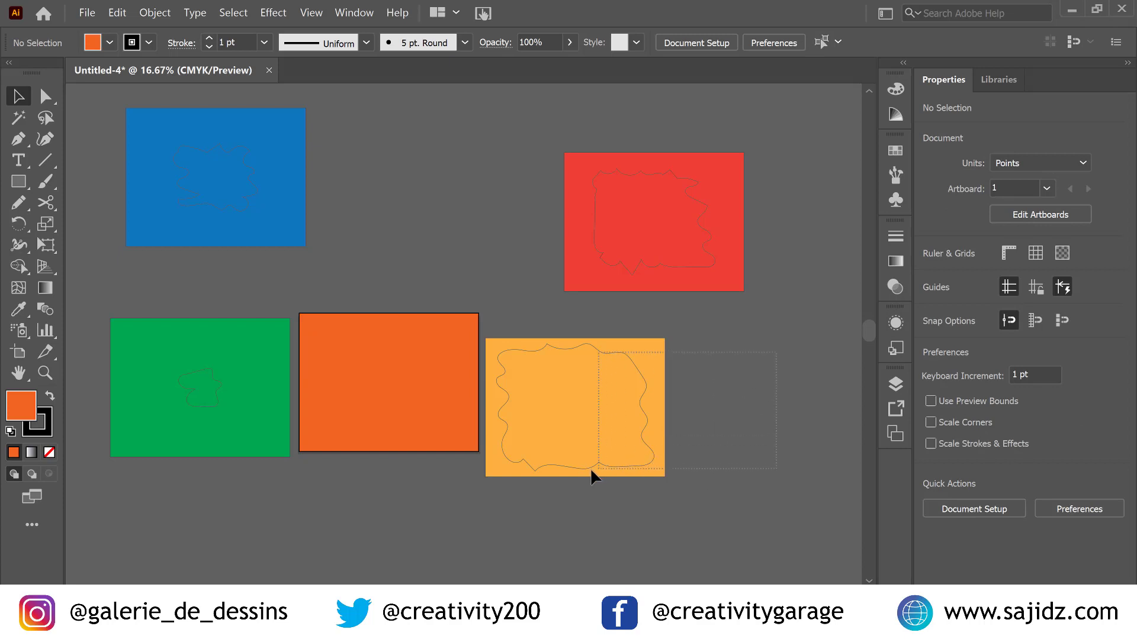
Make the bottom-right light orange rectangle and its wavy path one compound path
{"action": "left_click", "coordinate": [567, 468]}
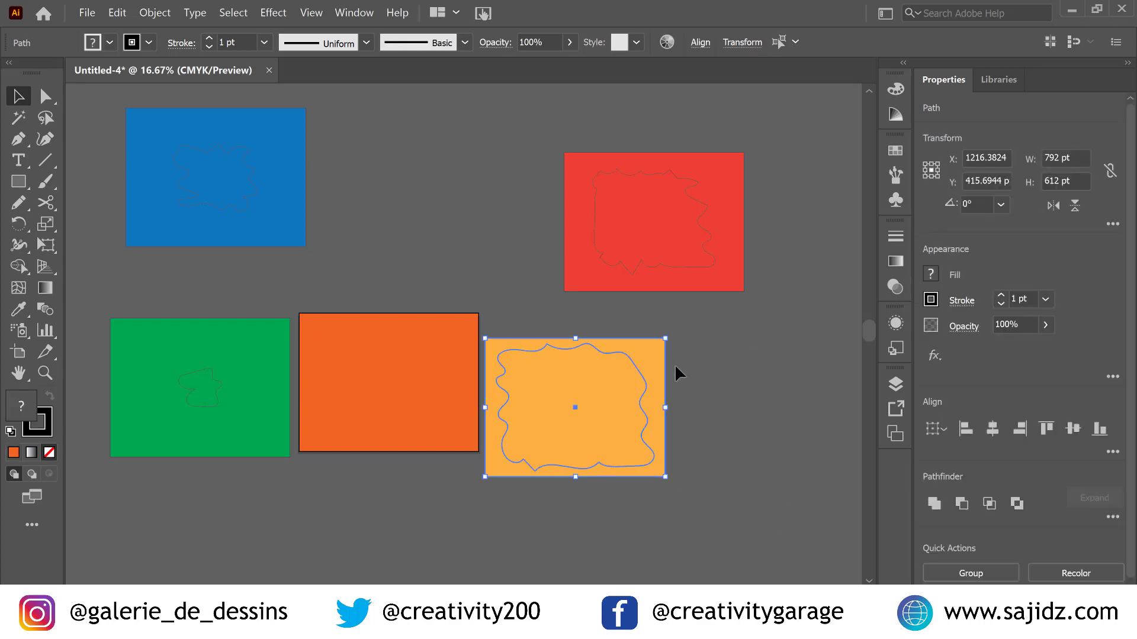
{"action": "right_click", "coordinate": [627, 390]}
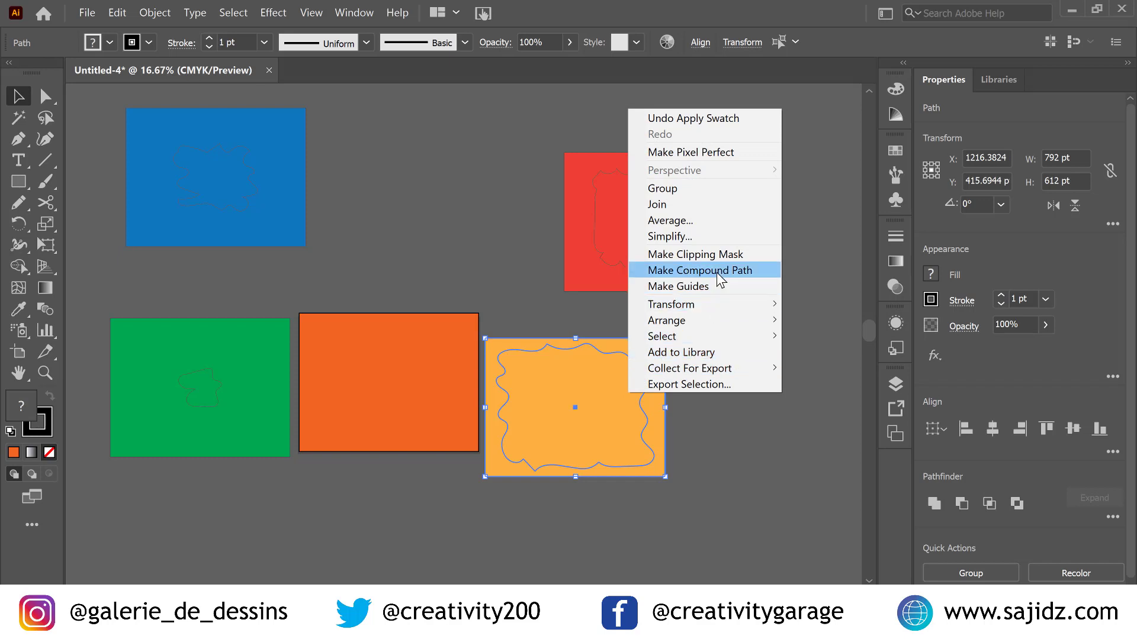
{"action": "key", "text": "Escape"}
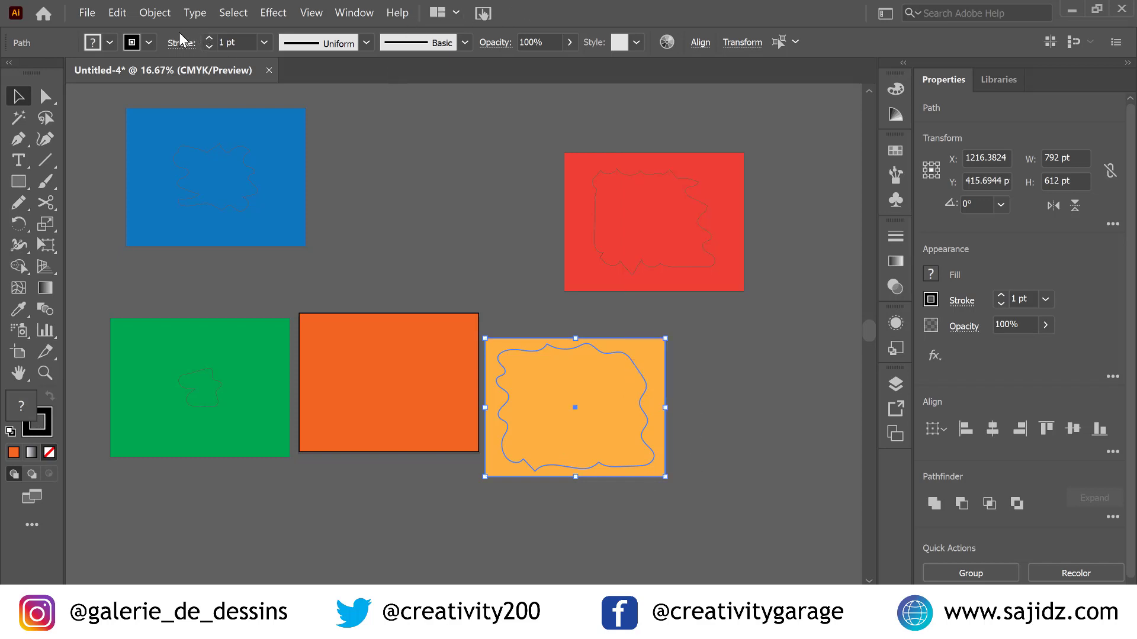
{"action": "left_click", "coordinate": [155, 13]}
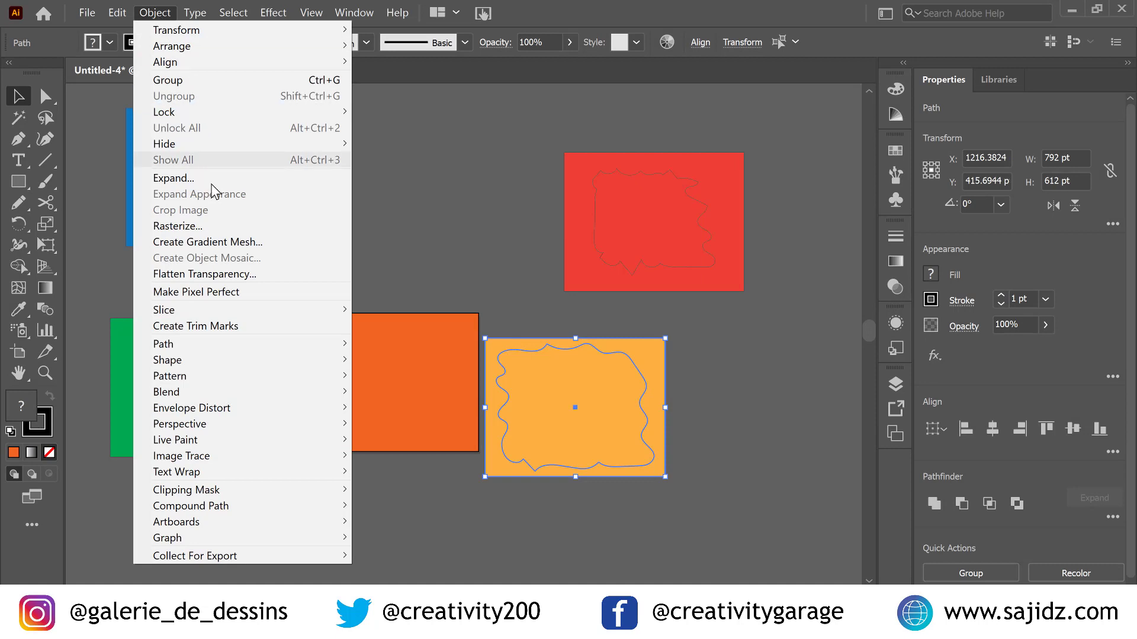
{"action": "mouse_move", "coordinate": [236, 508]}
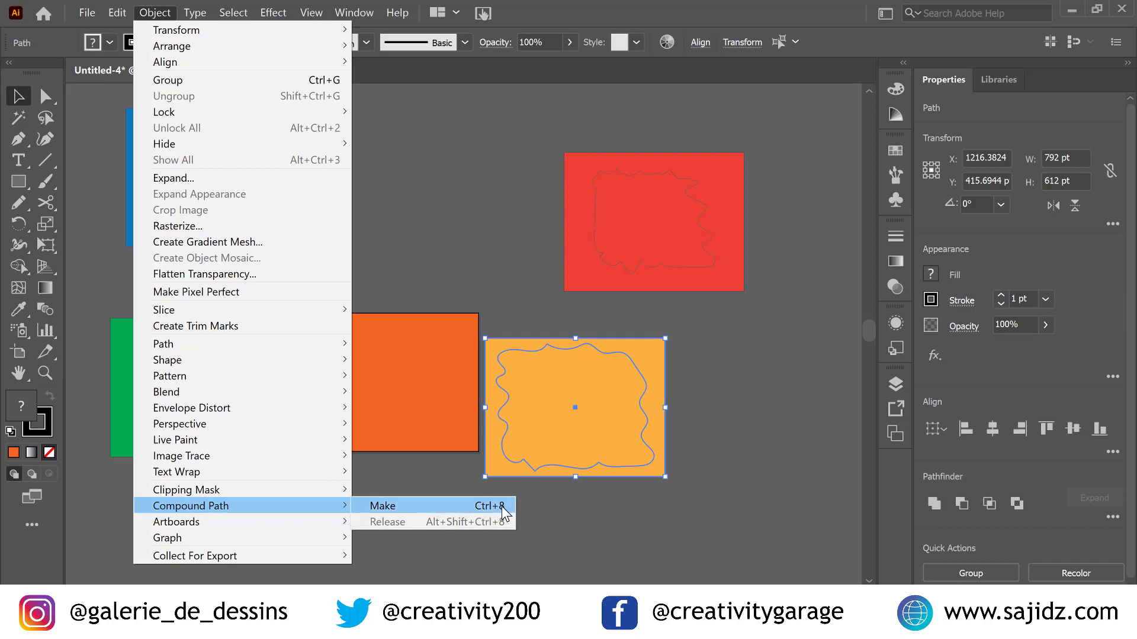
{"action": "left_click", "coordinate": [467, 508]}
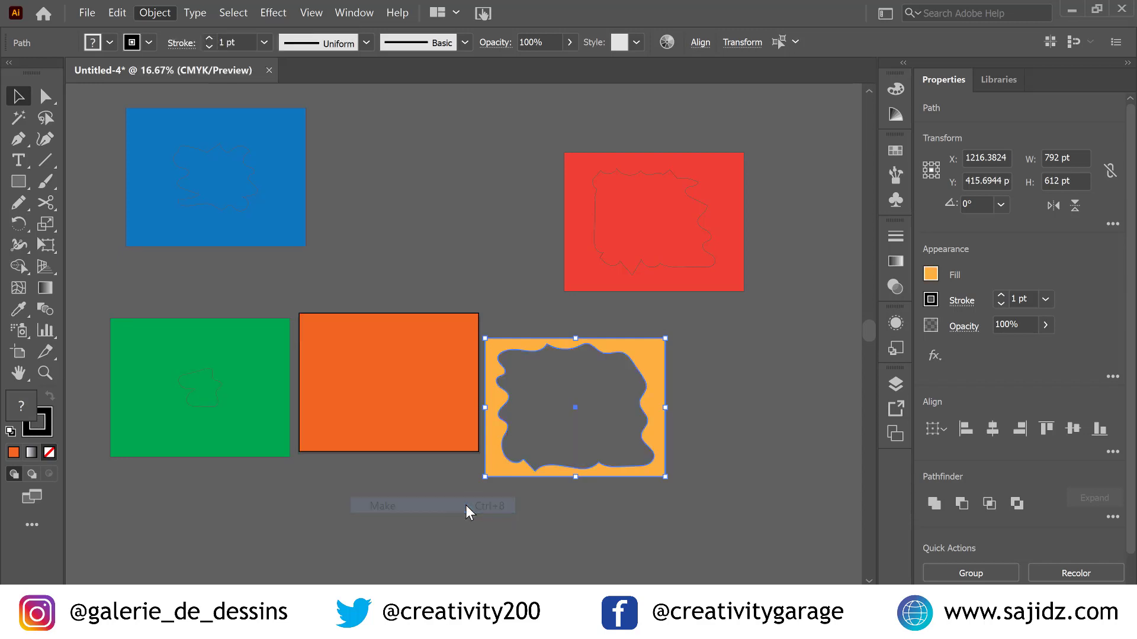
Nudge the light orange frame down-right, then punch wavy holes into the red and blue rectangles
{"action": "left_click", "coordinate": [749, 464]}
{"action": "left_click_drag", "start_coordinate": [662, 430], "coordinate": [713, 446]}
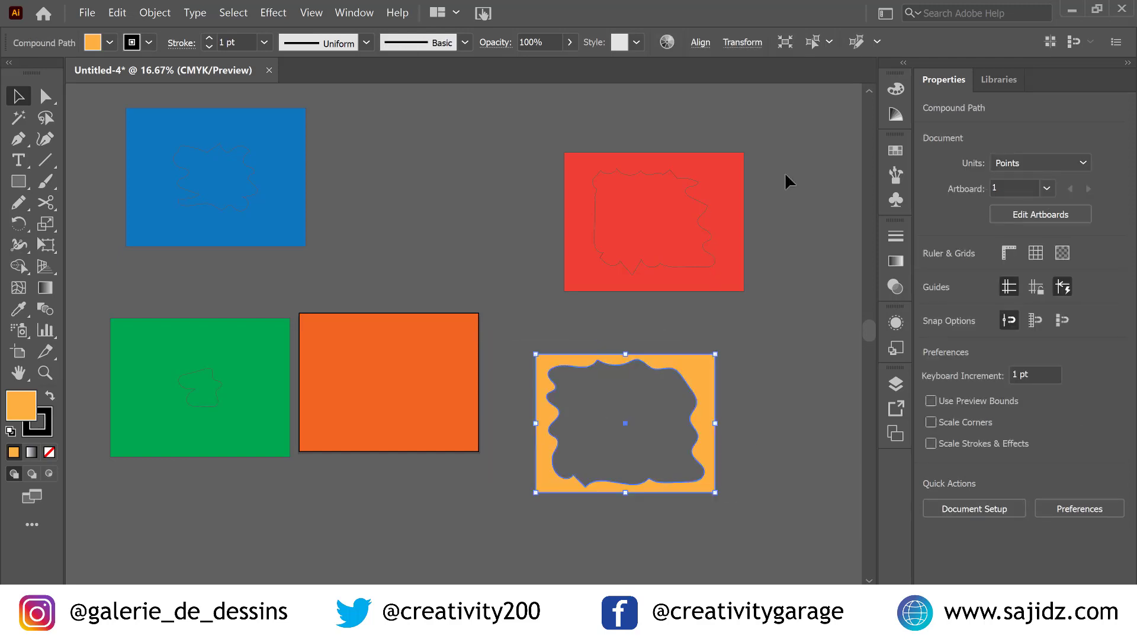
{"action": "left_click", "coordinate": [599, 257]}
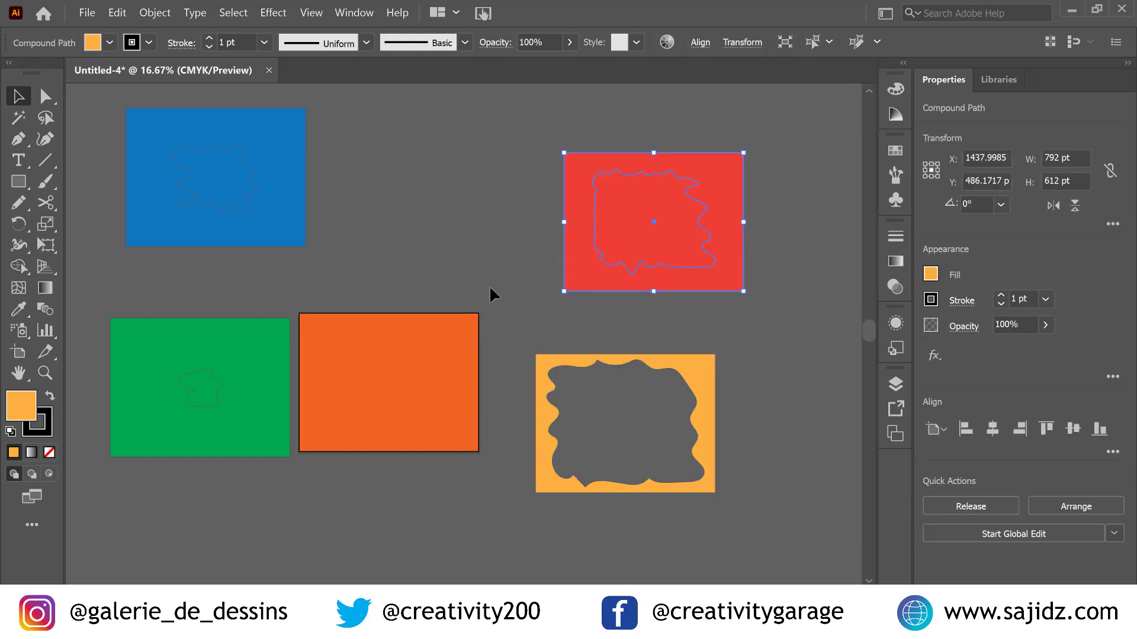
{"action": "key", "text": "ctrl+8"}
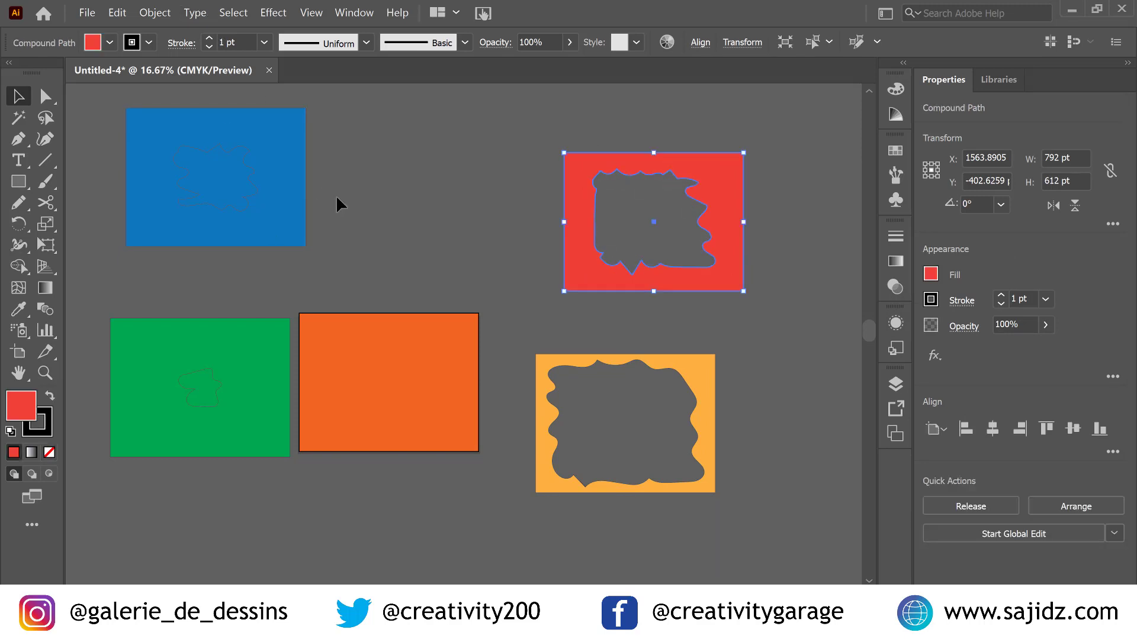
{"action": "left_click", "coordinate": [213, 188]}
{"action": "left_click", "coordinate": [213, 186], "text": "shift"}
{"action": "key", "text": "ctrl+8"}
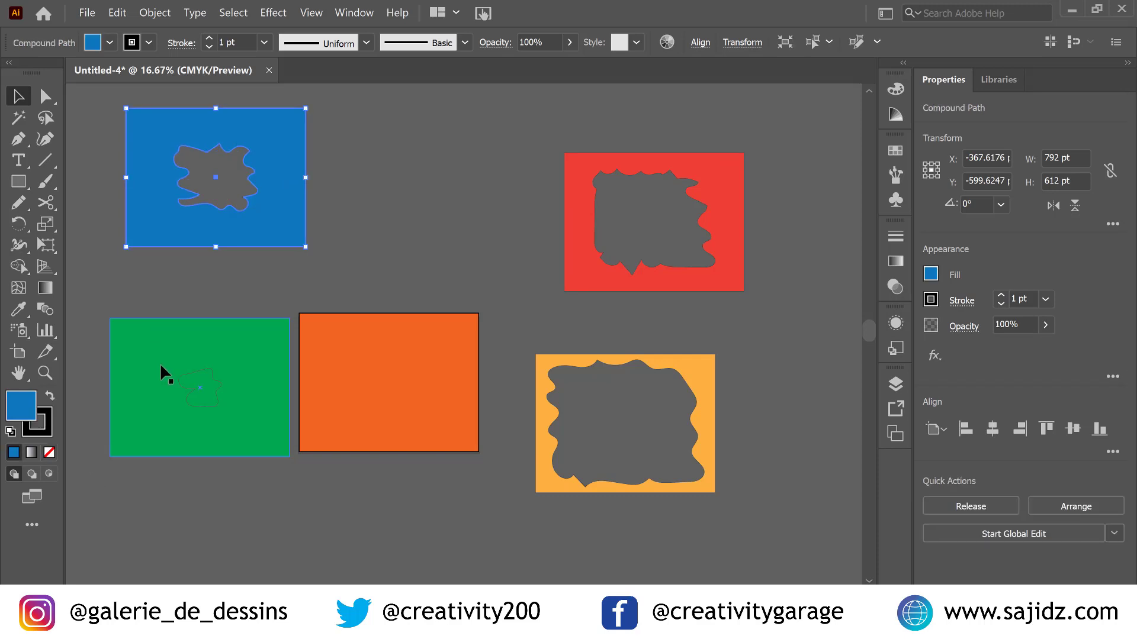
Punch the wavy hole into the green rectangle and move it onto the dark orange rectangle
{"action": "left_click", "coordinate": [211, 422]}
{"action": "left_click", "coordinate": [211, 421], "text": "shift"}
{"action": "key", "text": "ctrl+8"}
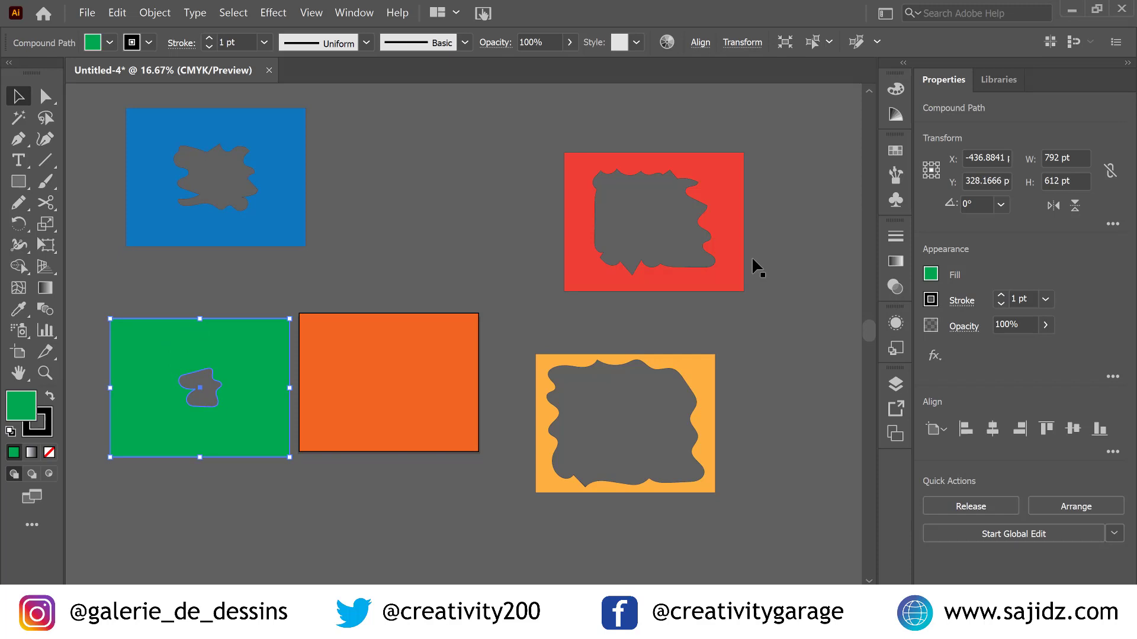
{"action": "left_click_drag", "start_coordinate": [246, 432], "coordinate": [439, 431]}
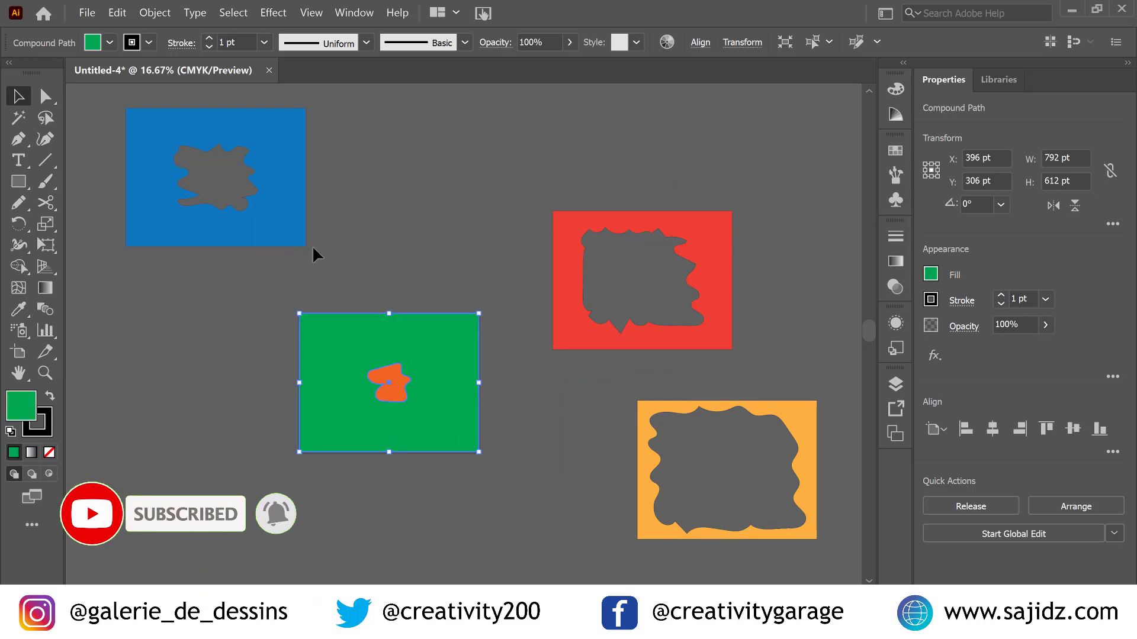
Bring the blue frame, then the red frame, to the front, aligned over the green frame
{"action": "left_click_drag", "start_coordinate": [285, 231], "coordinate": [430, 379]}
{"action": "key", "text": "ctrl+shift+bracketright"}
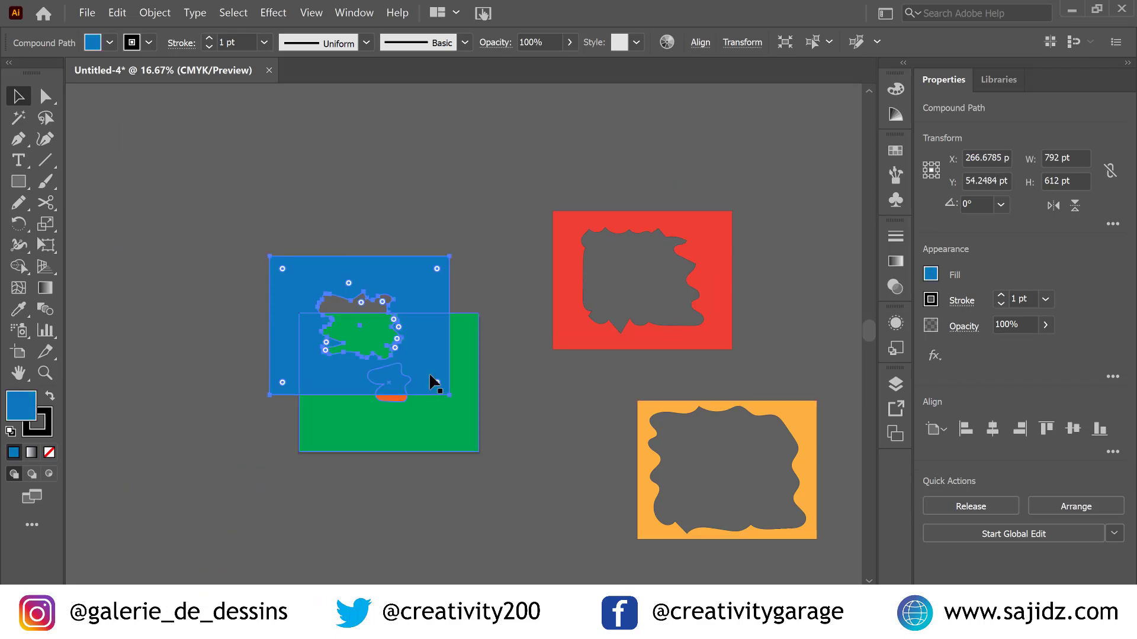
{"action": "left_click_drag", "start_coordinate": [421, 298], "coordinate": [446, 348]}
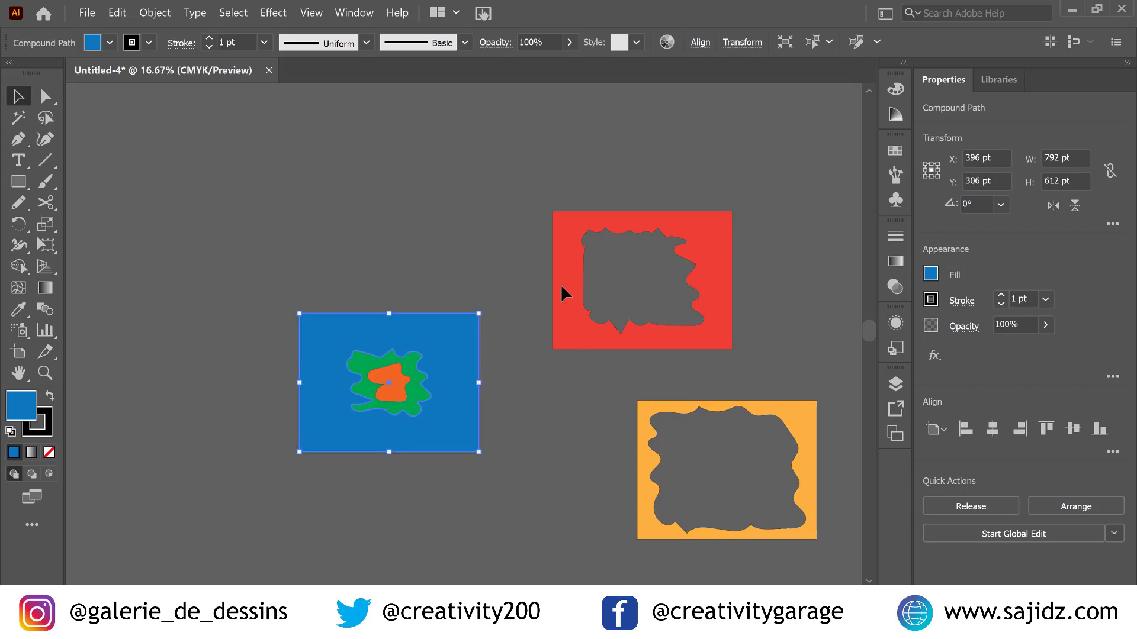
{"action": "left_click_drag", "start_coordinate": [725, 298], "coordinate": [455, 314]}
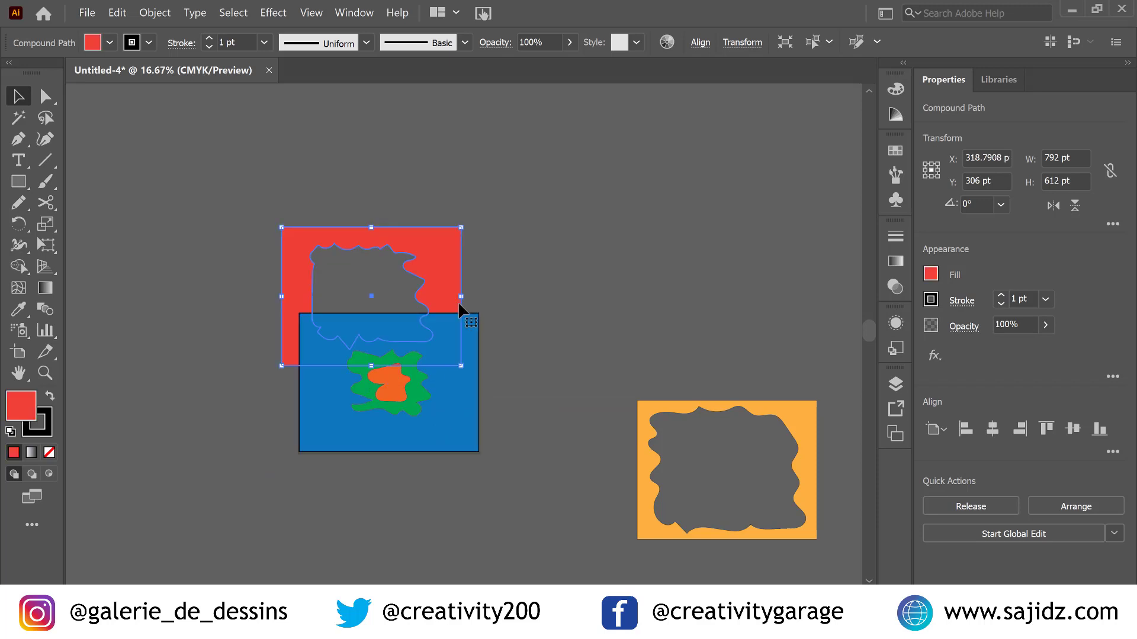
{"action": "left_click", "coordinate": [1077, 507]}
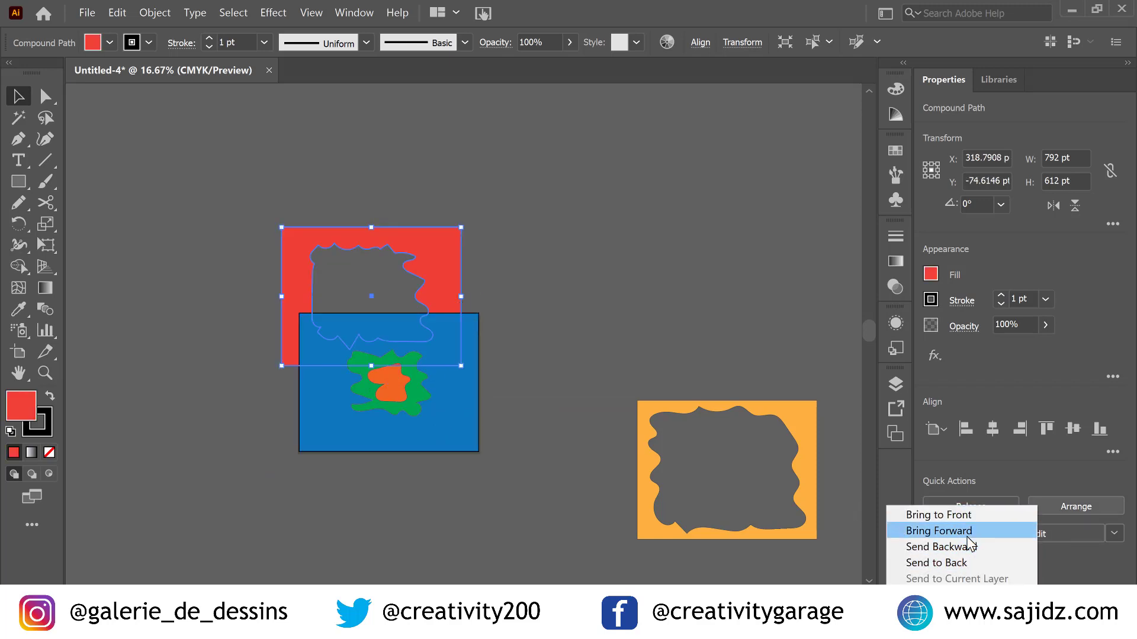
{"action": "left_click", "coordinate": [942, 515]}
{"action": "left_click_drag", "start_coordinate": [470, 339], "coordinate": [454, 370]}
Bring the light orange frame to the front, aligned over the red frame
{"action": "left_click_drag", "start_coordinate": [797, 446], "coordinate": [623, 405]}
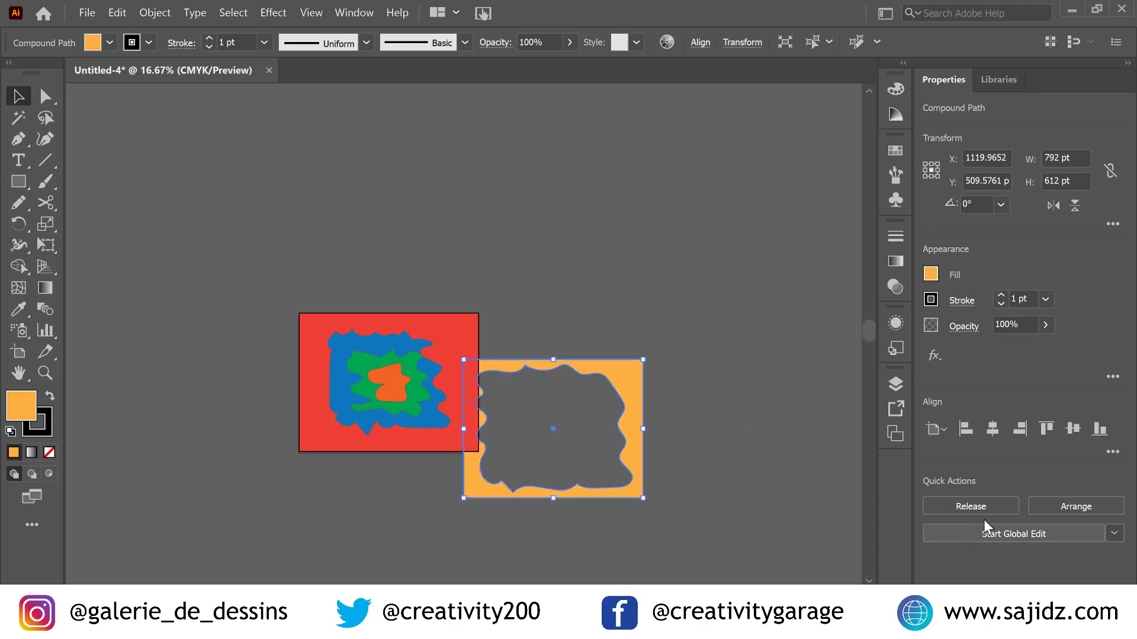
{"action": "left_click", "coordinate": [1034, 507]}
{"action": "left_click", "coordinate": [965, 512]}
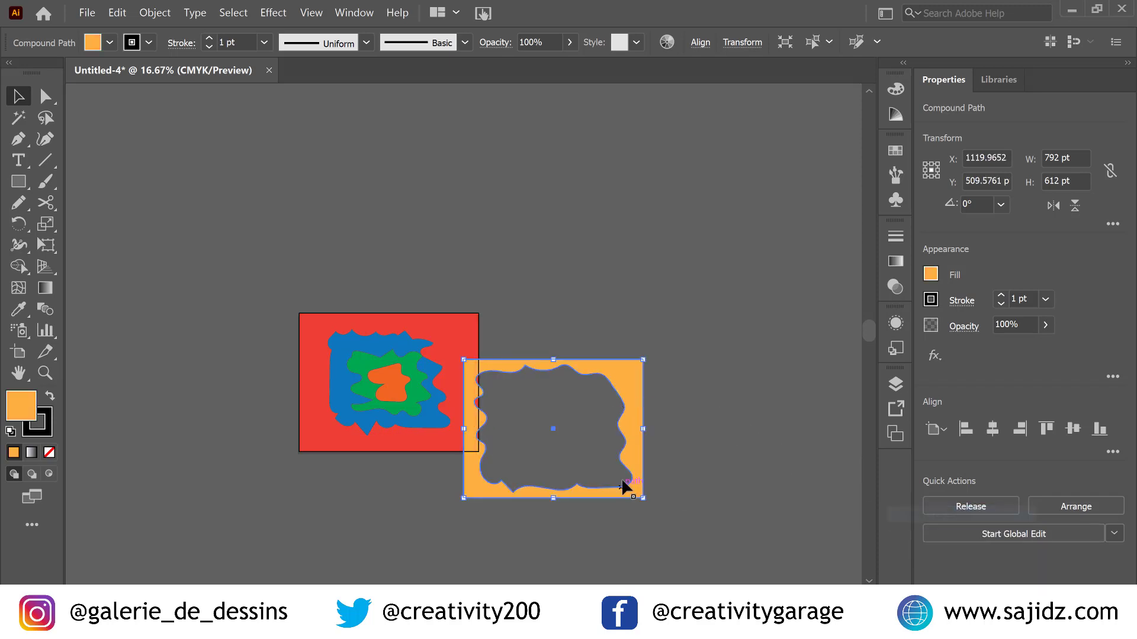
{"action": "left_click_drag", "start_coordinate": [633, 453], "coordinate": [471, 420]}
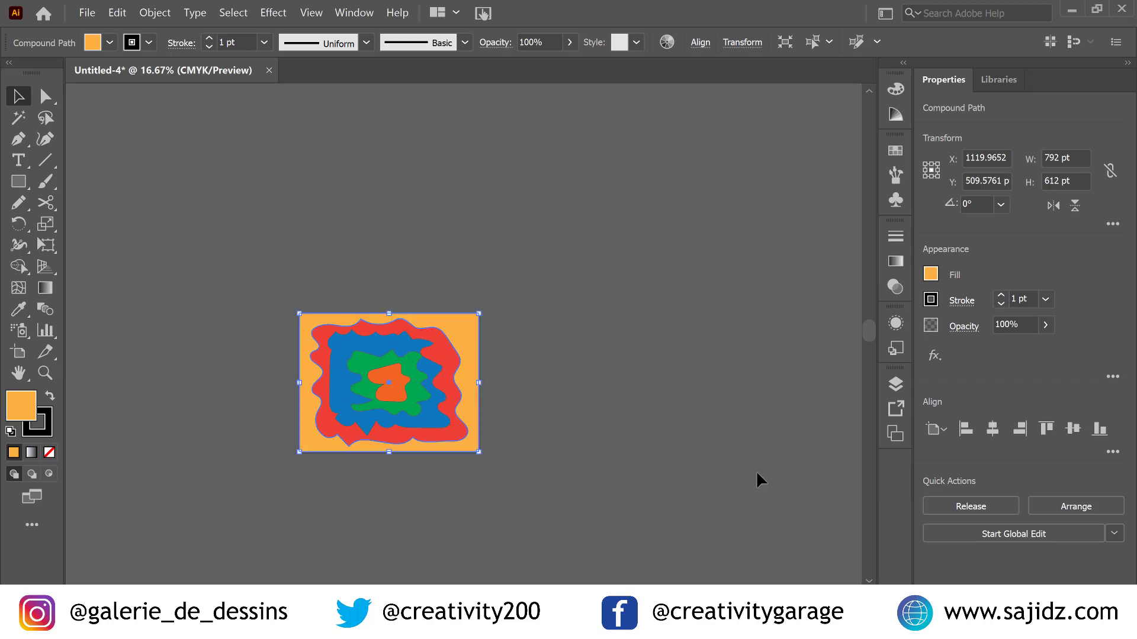
{"action": "left_click", "coordinate": [655, 406]}
{"action": "scroll", "coordinate": [349, 477], "scroll_direction": "up", "scroll_amount": 1}
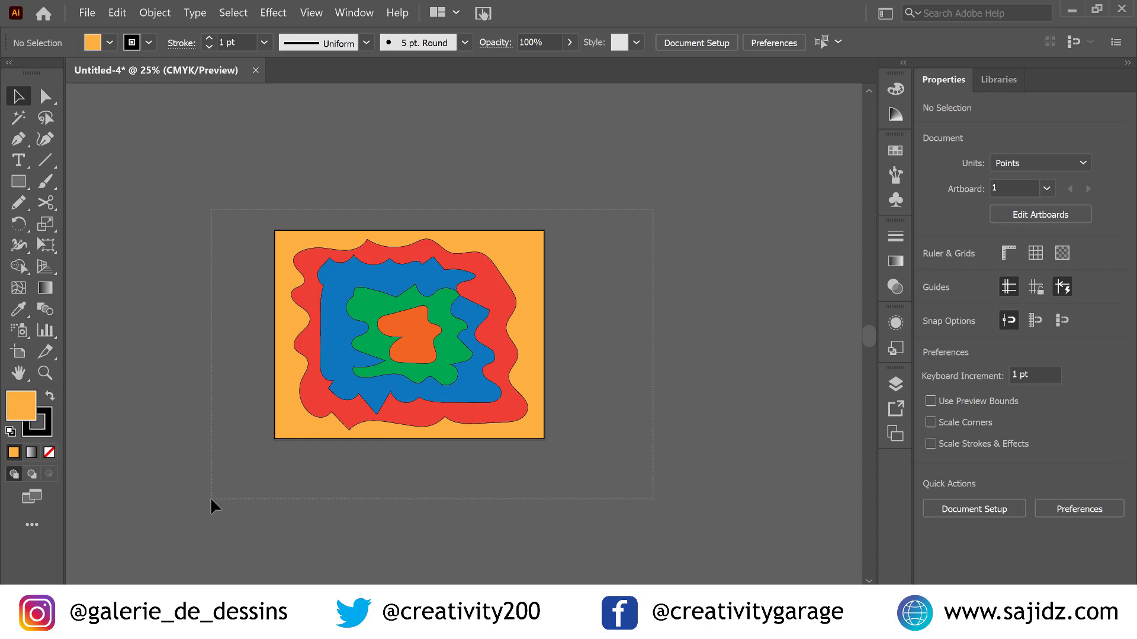
Apply a Multiply drop shadow to all artwork: 75% opacity, 4 pt X/Y offsets, 2 pt blur
{"action": "key", "text": "ctrl+a"}
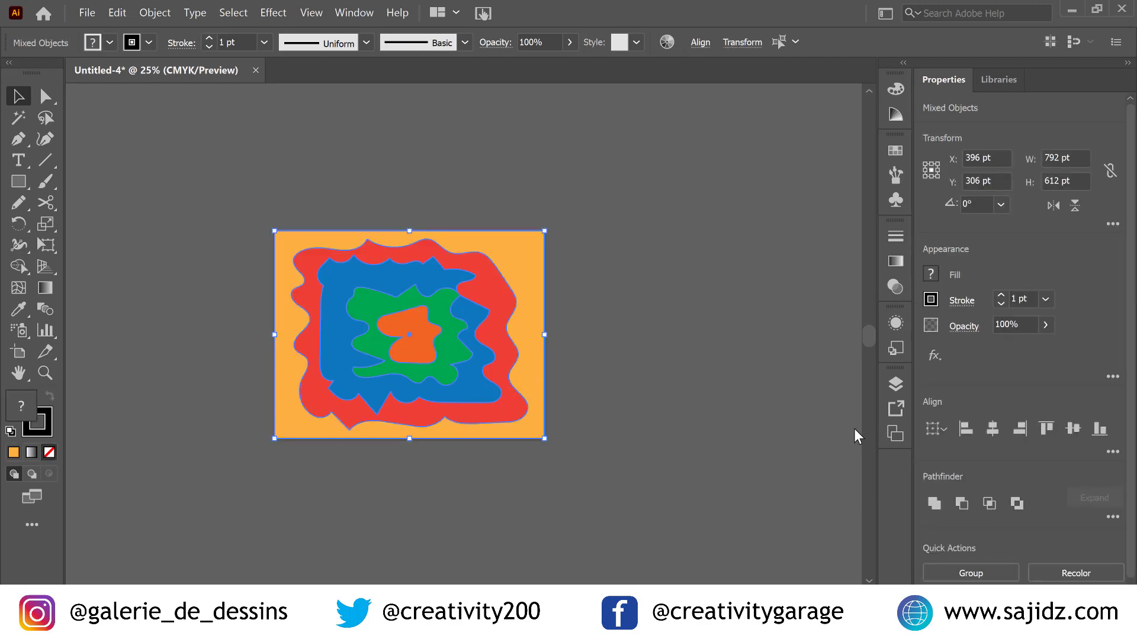
{"action": "left_click", "coordinate": [936, 356]}
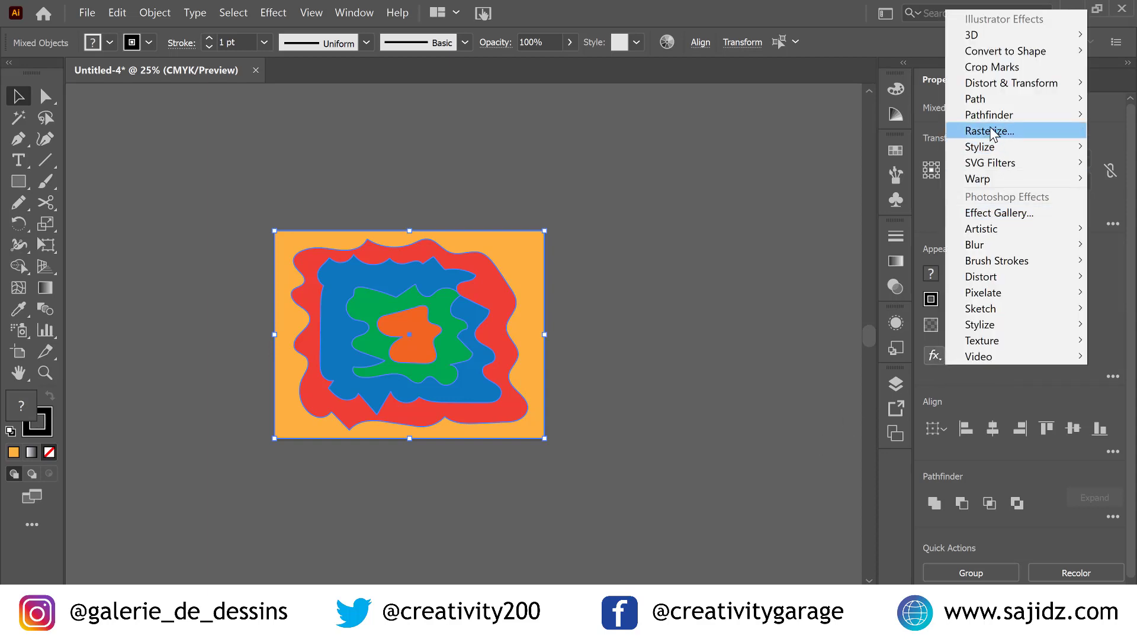
{"action": "left_click", "coordinate": [838, 148]}
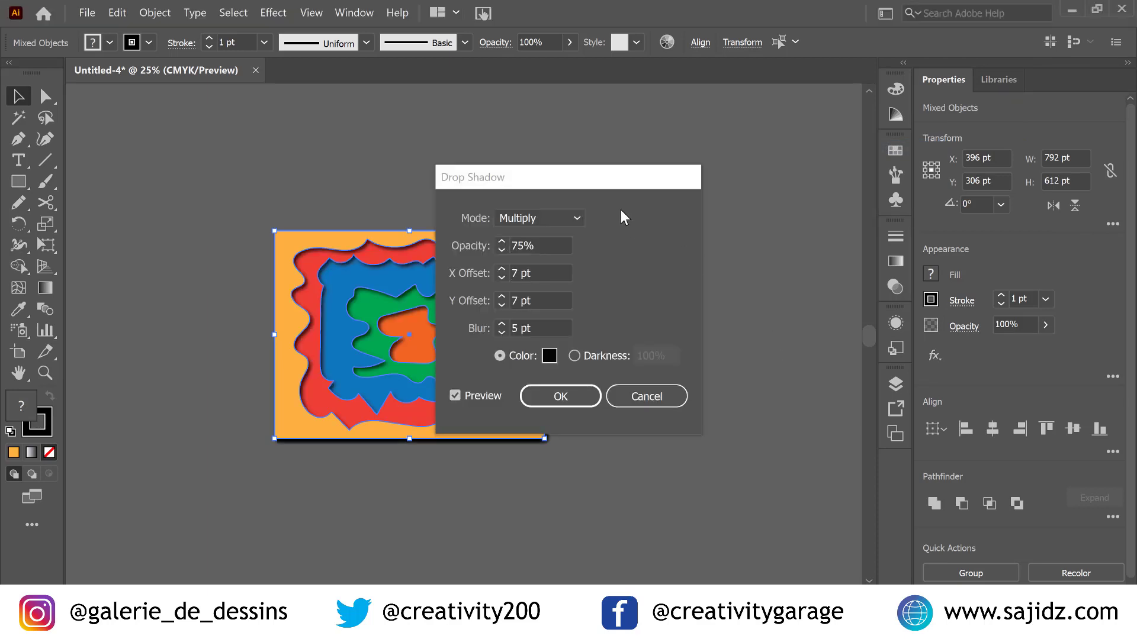
{"action": "left_click_drag", "start_coordinate": [626, 177], "coordinate": [763, 176]}
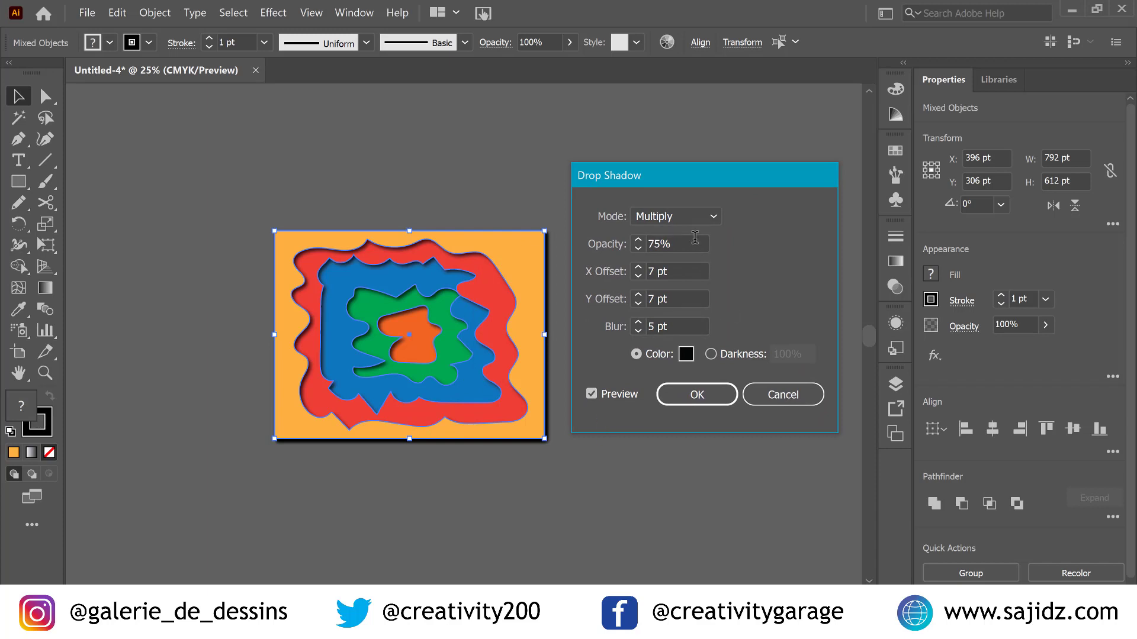
{"action": "left_click", "coordinate": [685, 270]}
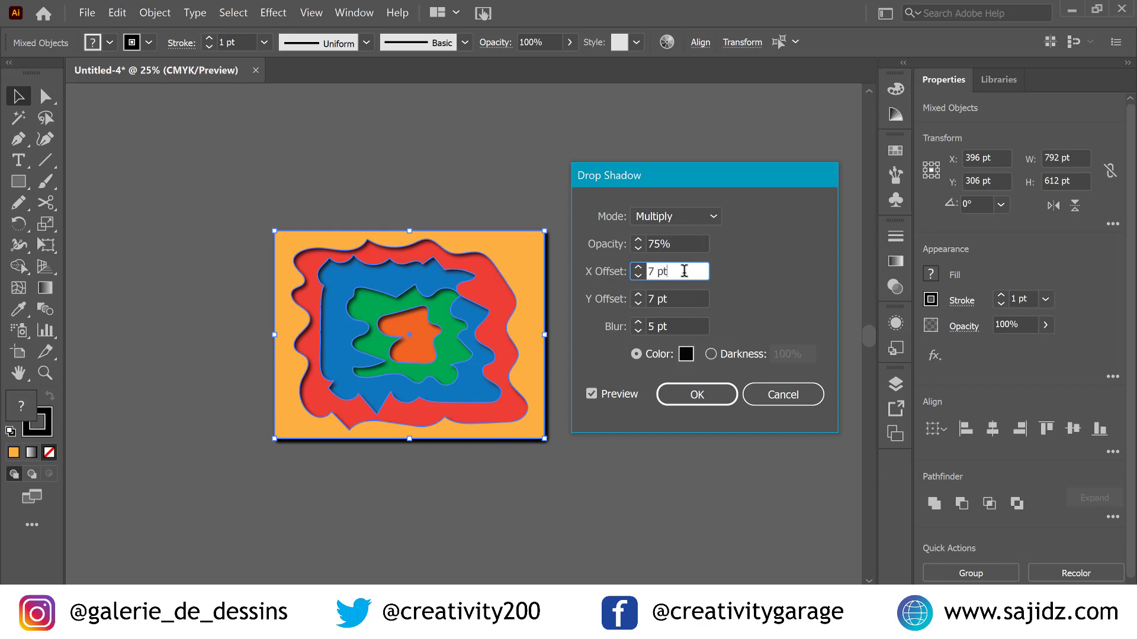
{"action": "left_click", "coordinate": [638, 276]}
{"action": "type", "text": "4 pt"}
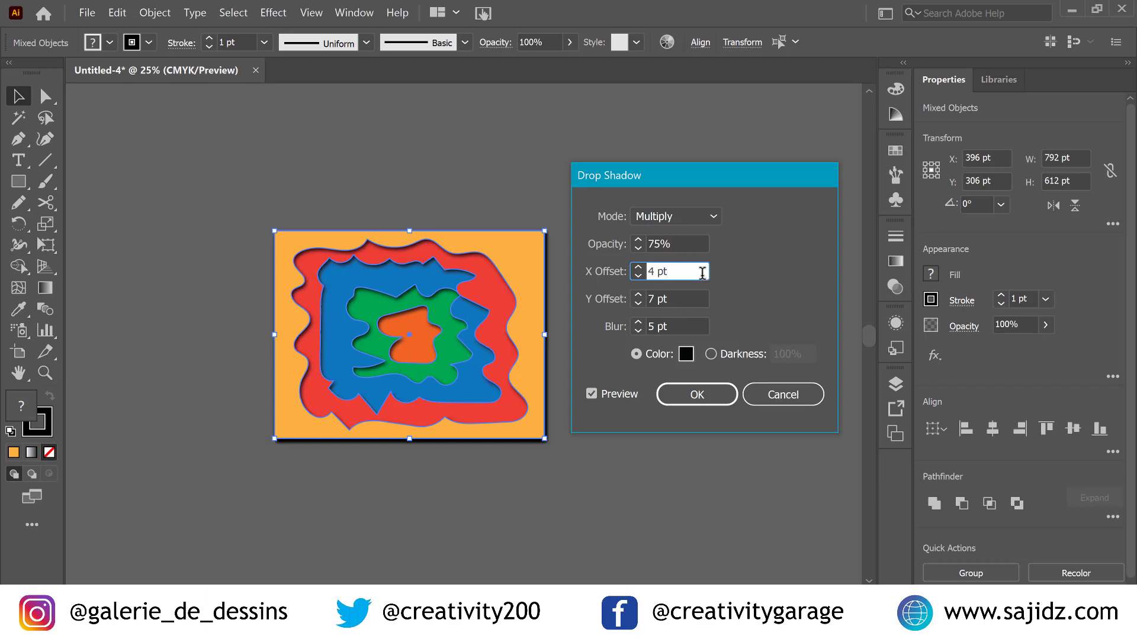
{"action": "left_click_drag", "start_coordinate": [675, 300], "coordinate": [637, 306]}
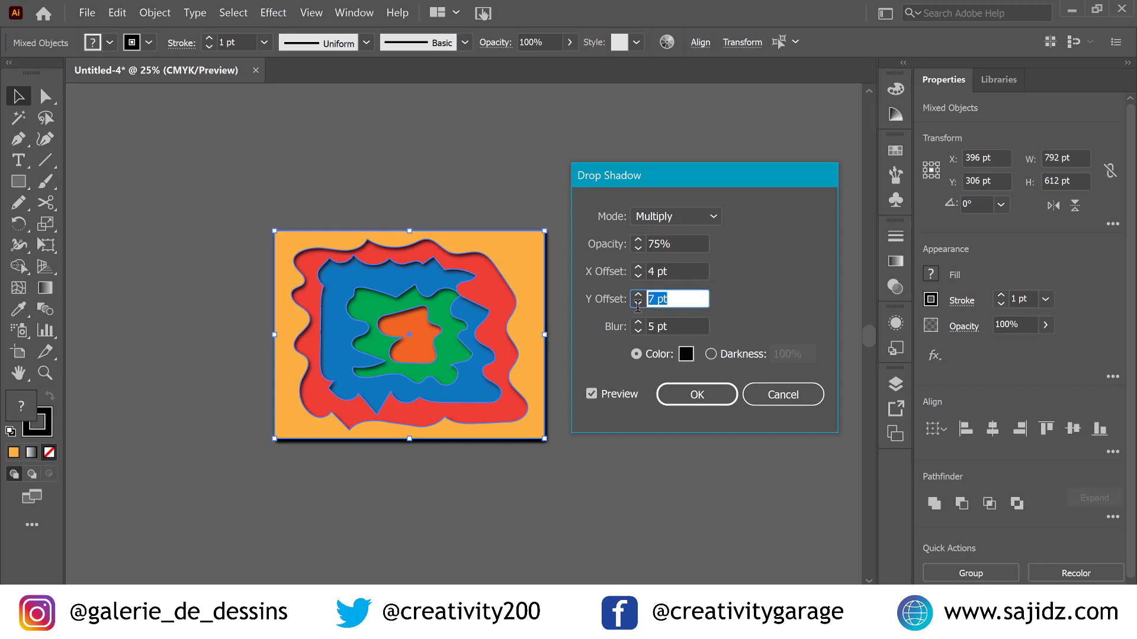
{"action": "type", "text": "4"}
{"action": "key", "text": "Tab"}
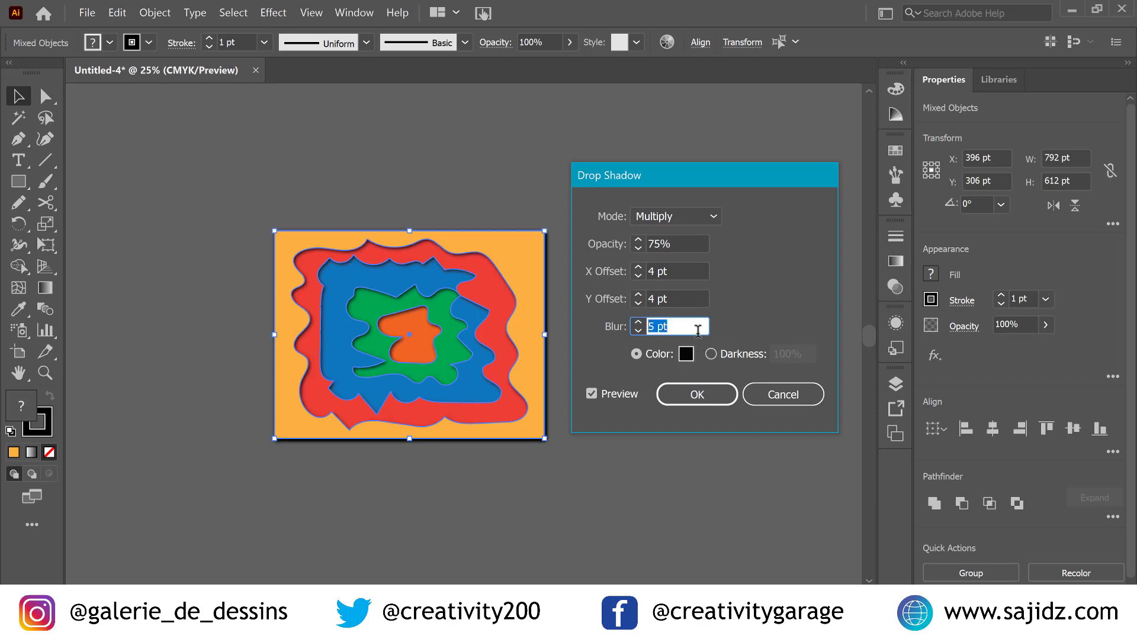
{"action": "type", "text": "2"}
{"action": "key", "text": "shift+Tab"}
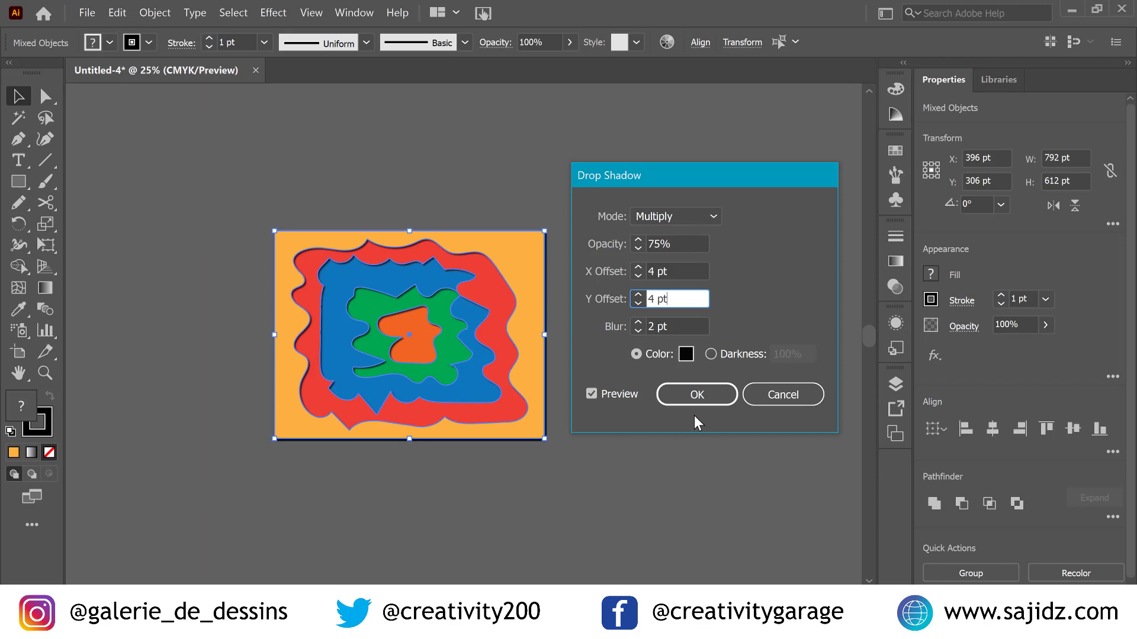
{"action": "left_click", "coordinate": [702, 396]}
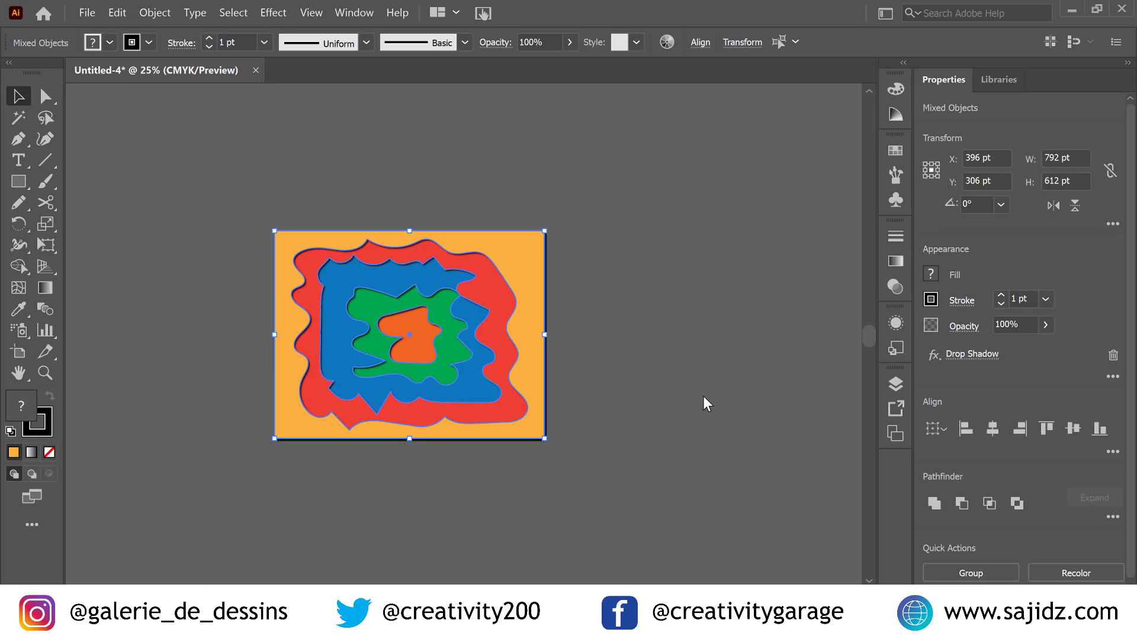
Change Document Raster Effects resolution from High (300 ppi) to Screen (72 ppi)
{"action": "left_click", "coordinate": [678, 328]}
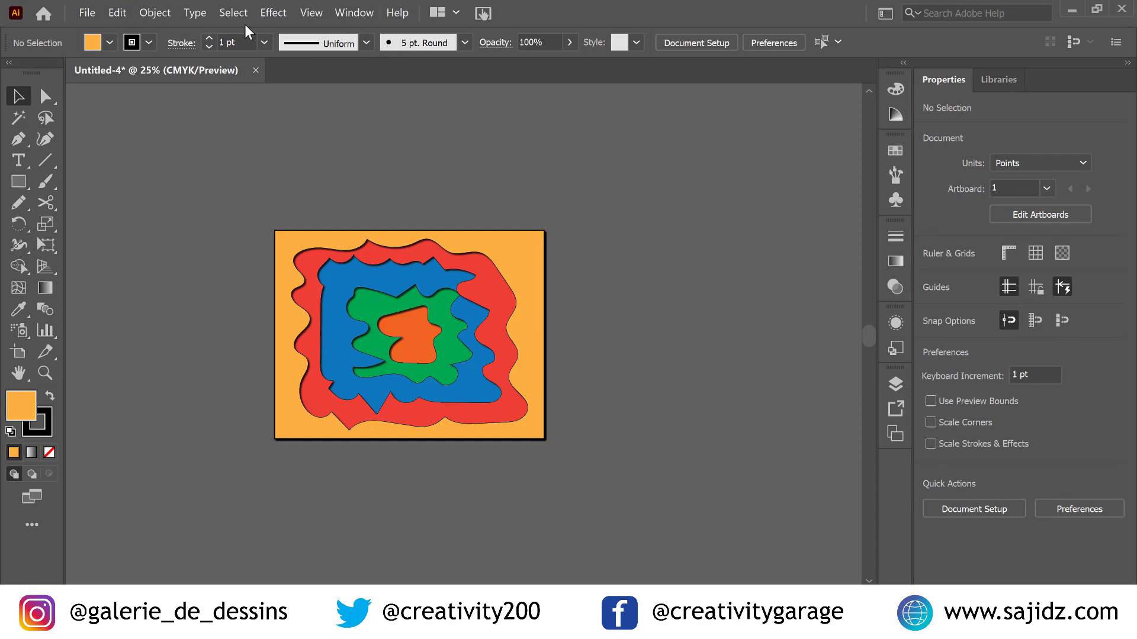
{"action": "left_click", "coordinate": [269, 11]}
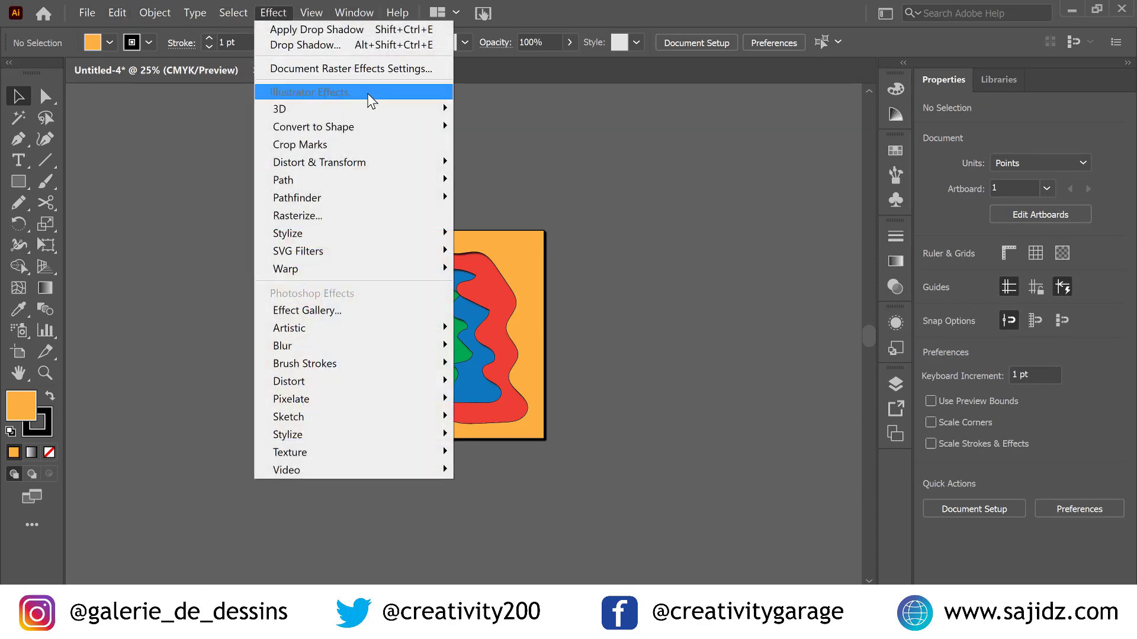
{"action": "left_click", "coordinate": [336, 68]}
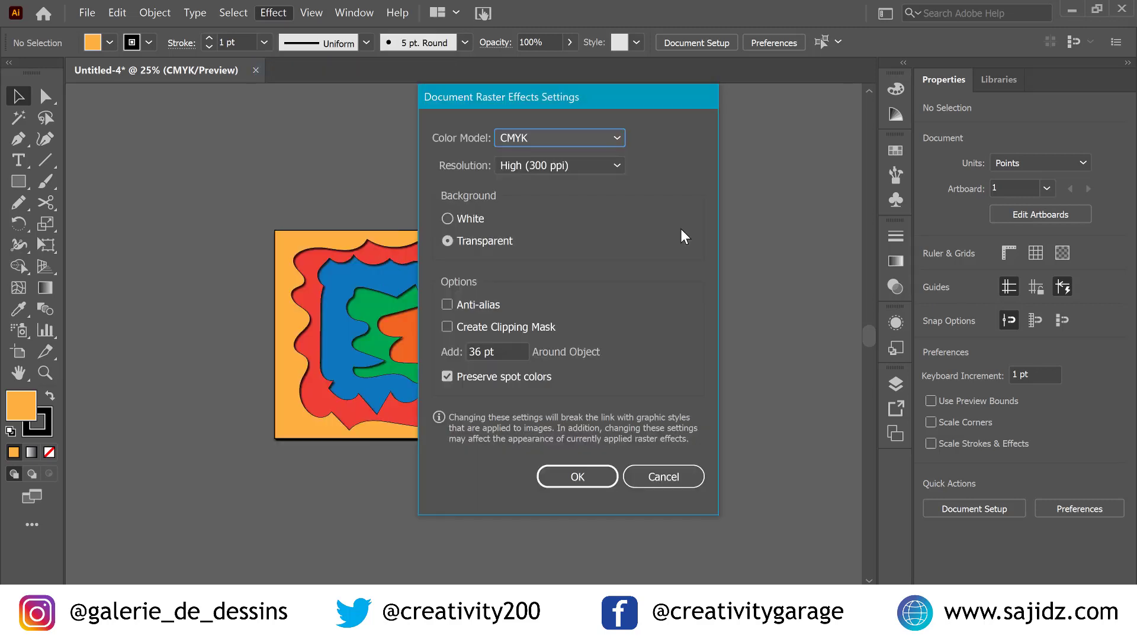
{"action": "left_click", "coordinate": [616, 166]}
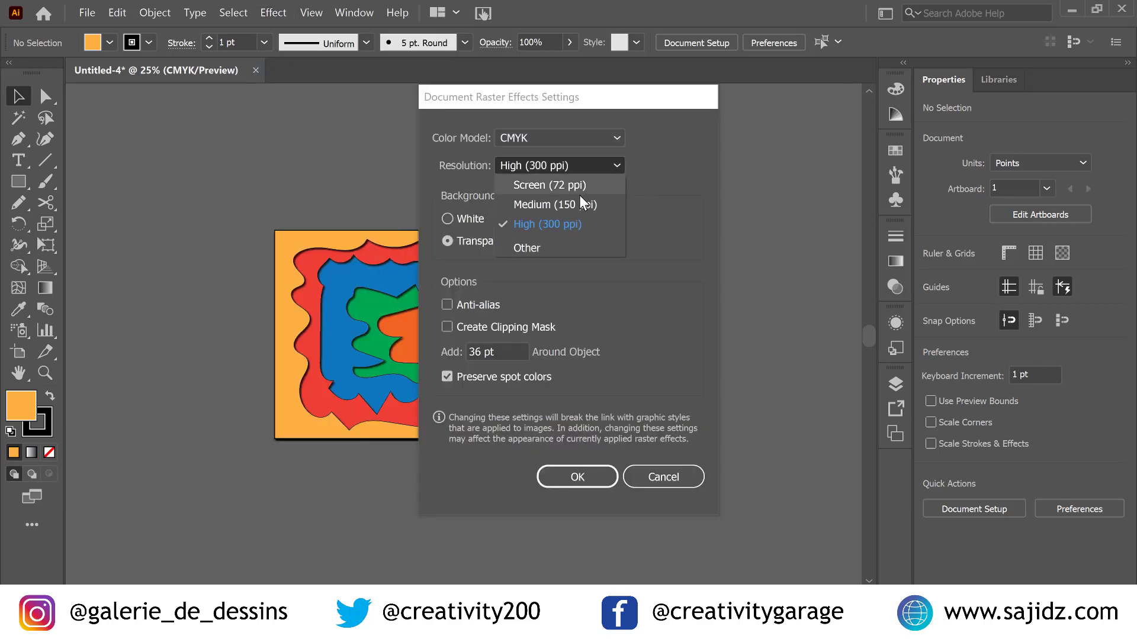
{"action": "left_click", "coordinate": [566, 185]}
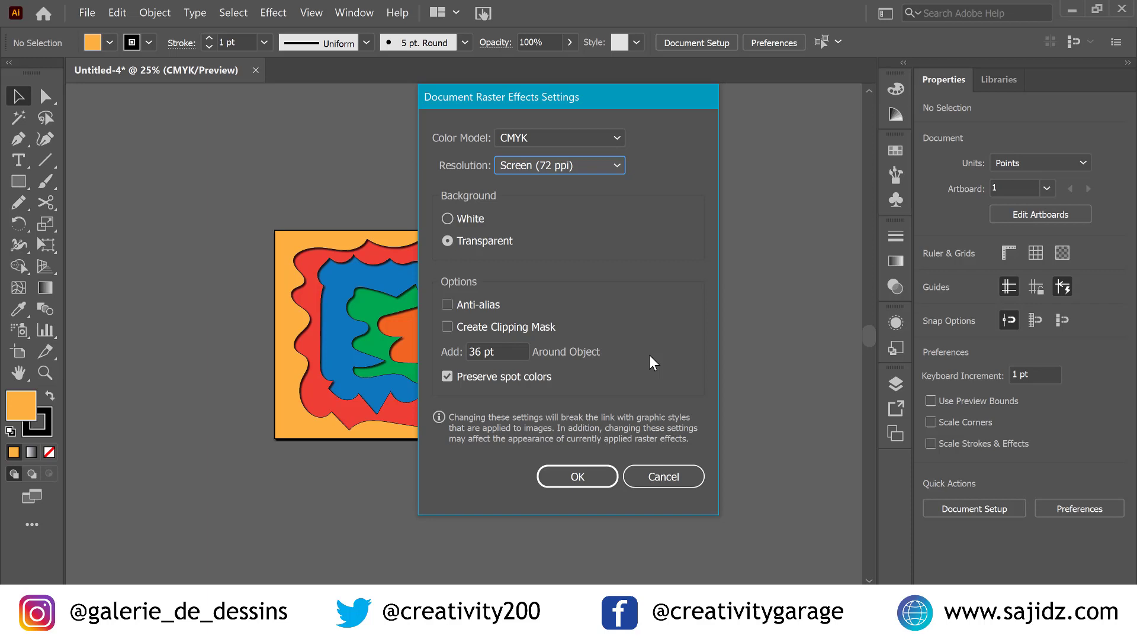
{"action": "left_click", "coordinate": [581, 475]}
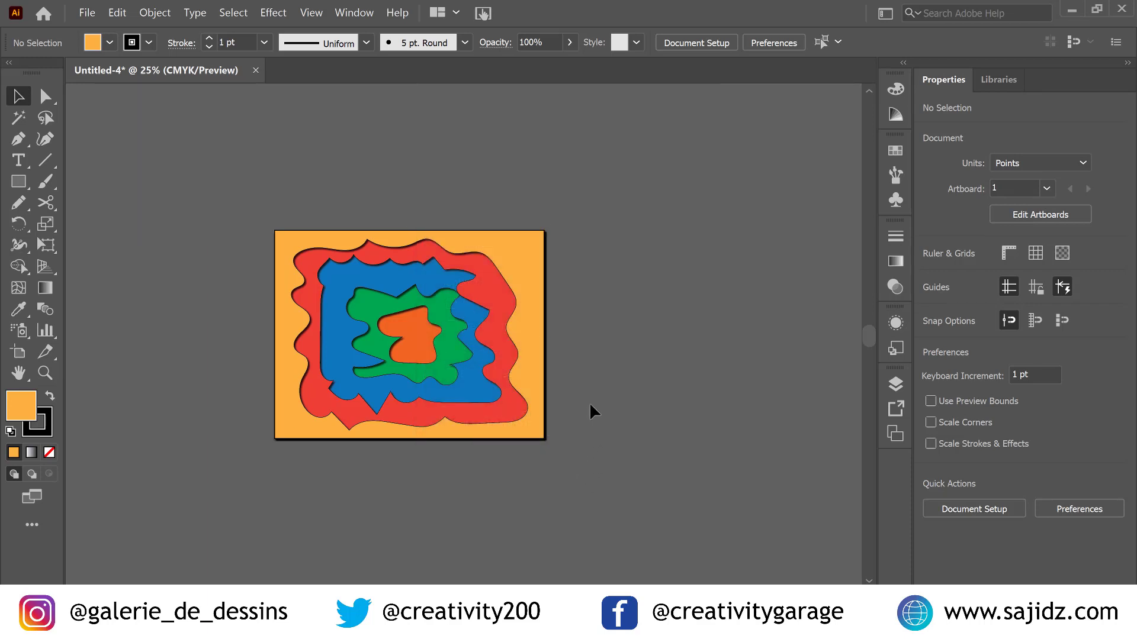
{"action": "key", "text": "ctrl+a"}
Type the CP text above the artboard, then scale it up over the artwork's lower centre
{"action": "key", "text": "t"}
{"action": "left_click", "coordinate": [344, 142]}
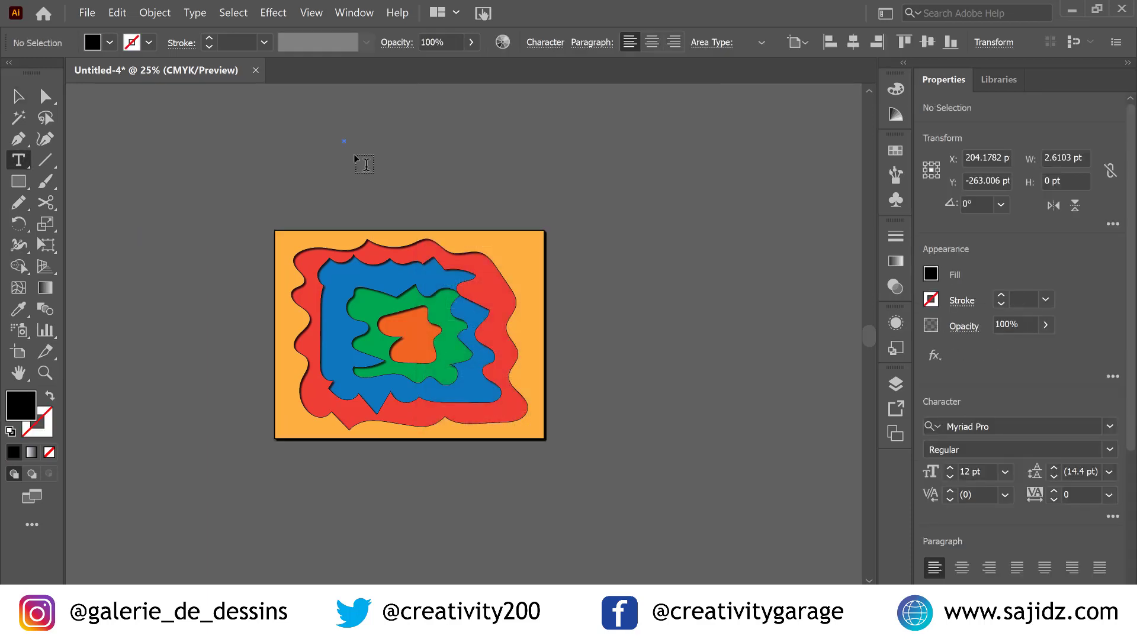
{"action": "left_click", "coordinate": [330, 213]}
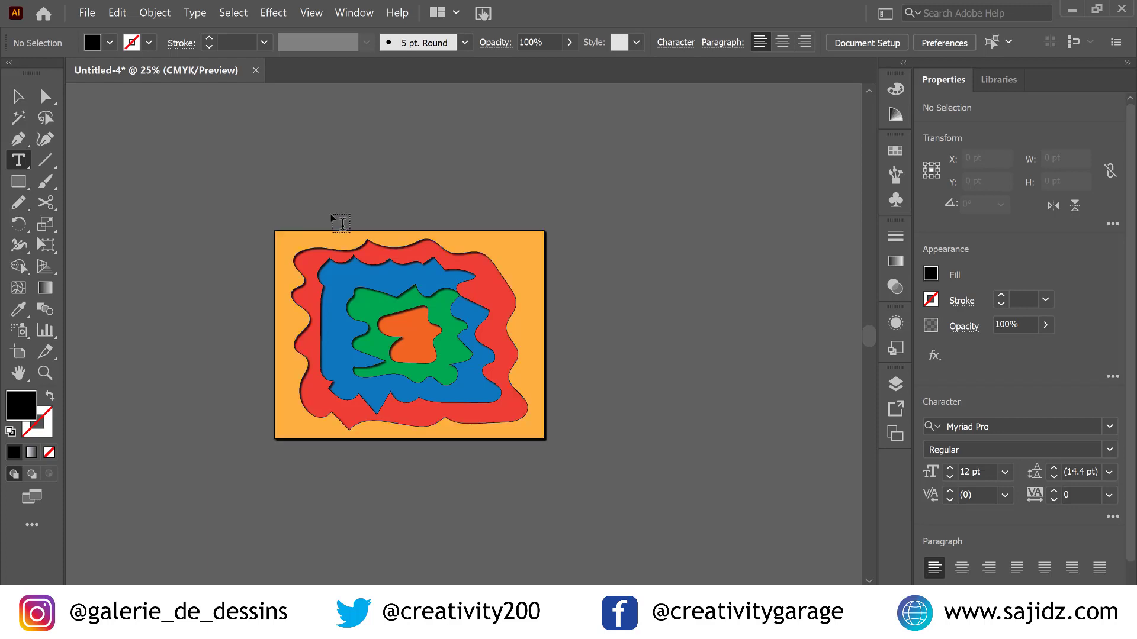
{"action": "type", "text": "C"}
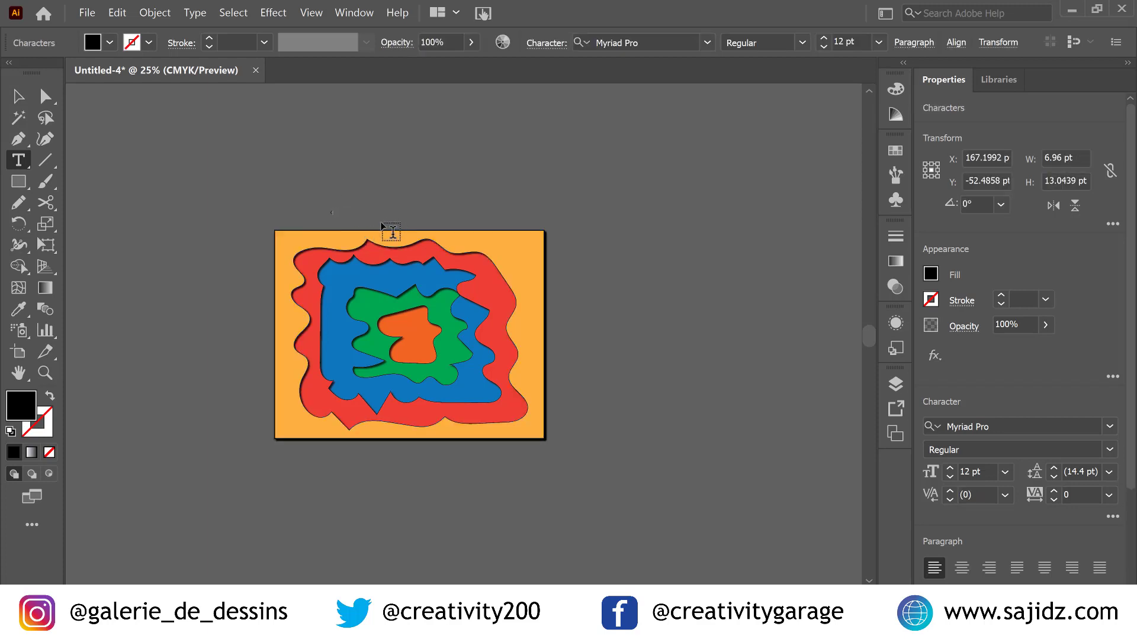
{"action": "left_click", "coordinate": [19, 96]}
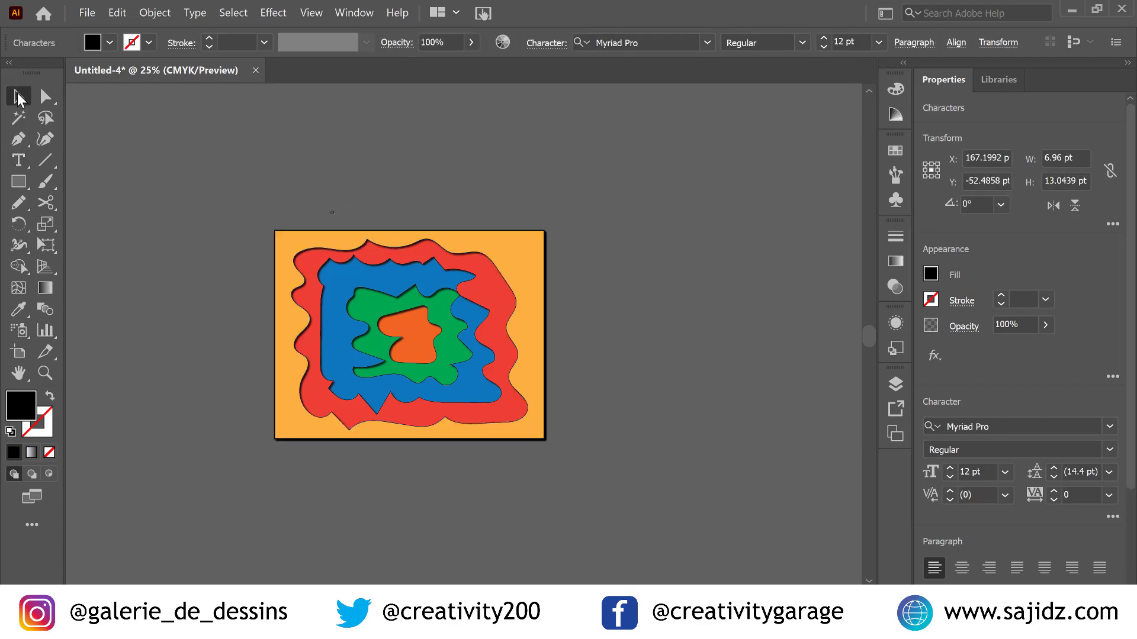
{"action": "left_click_drag", "start_coordinate": [340, 223], "coordinate": [428, 307]}
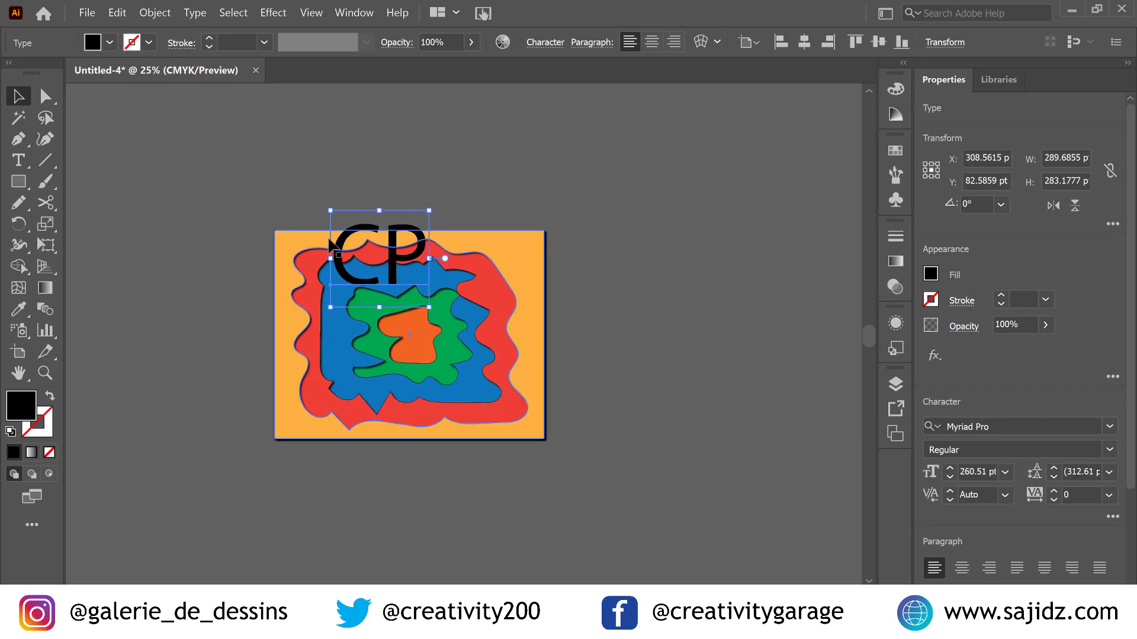
{"action": "left_click_drag", "start_coordinate": [393, 265], "coordinate": [411, 385]}
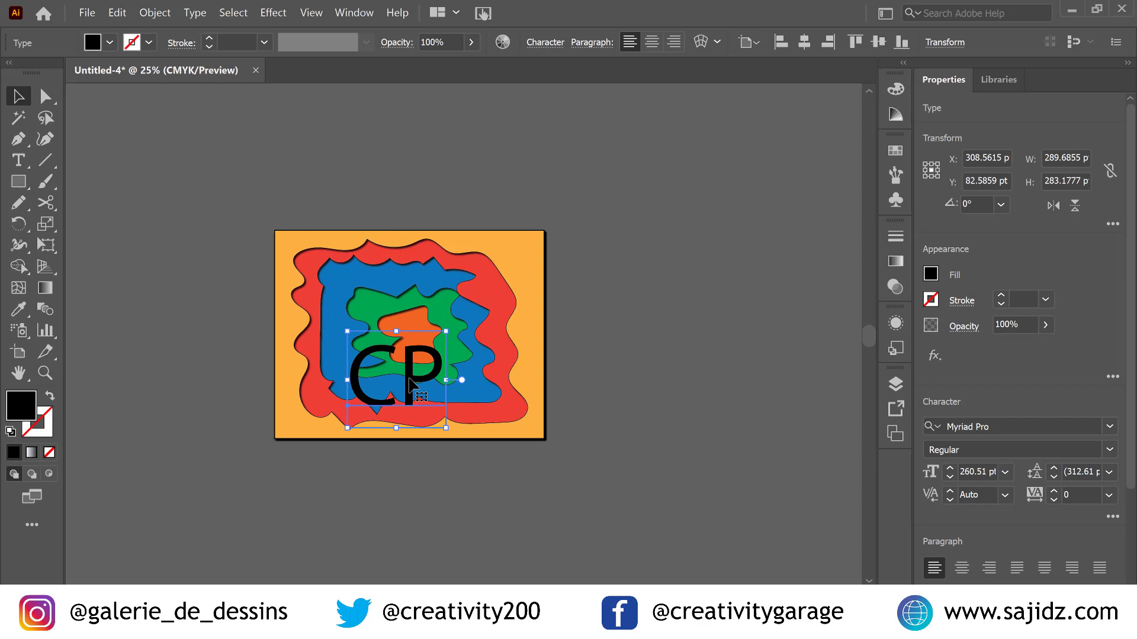
Change the CP text's font to Roboto Black
{"action": "double_click", "coordinate": [411, 385]}
{"action": "key", "text": "ctrl+a"}
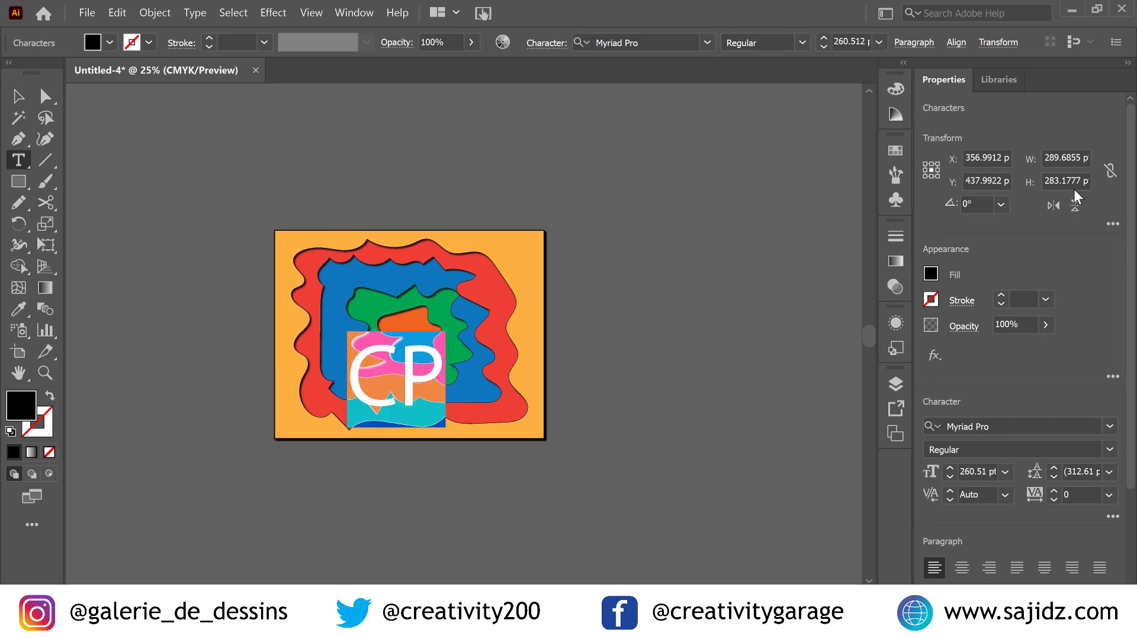
{"action": "left_click", "coordinate": [692, 32]}
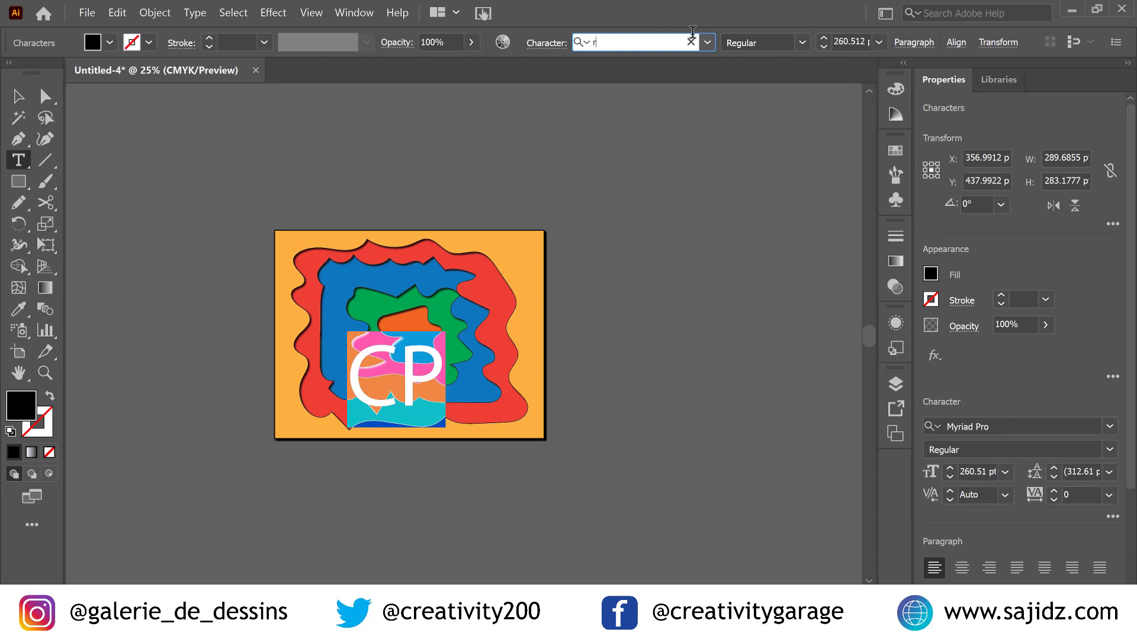
{"action": "type", "text": "robot"}
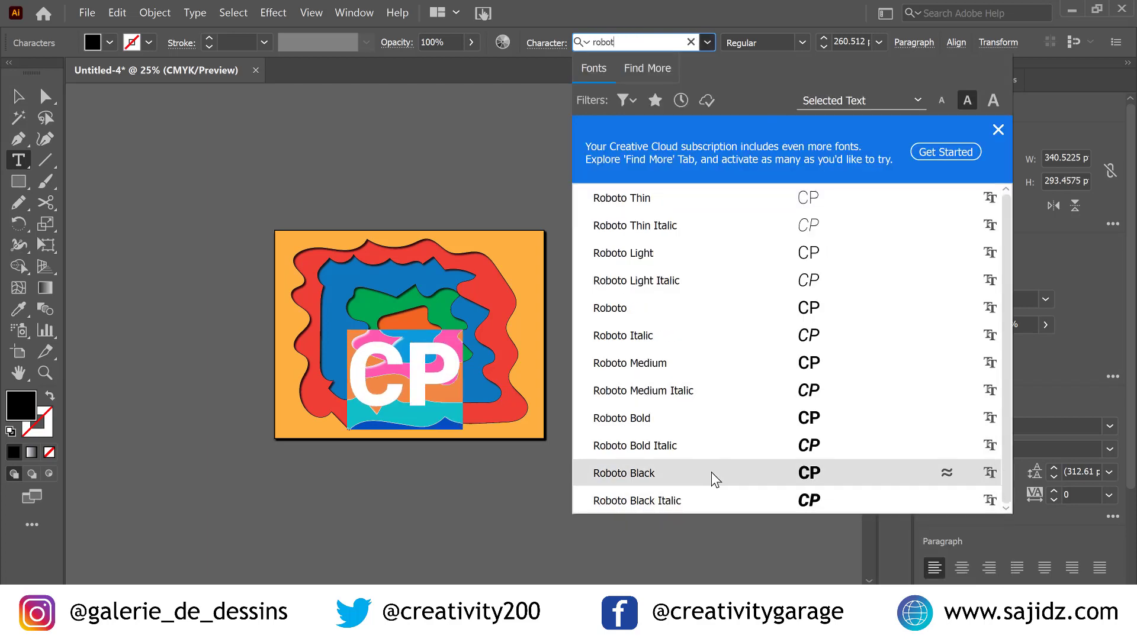
{"action": "left_click", "coordinate": [712, 480]}
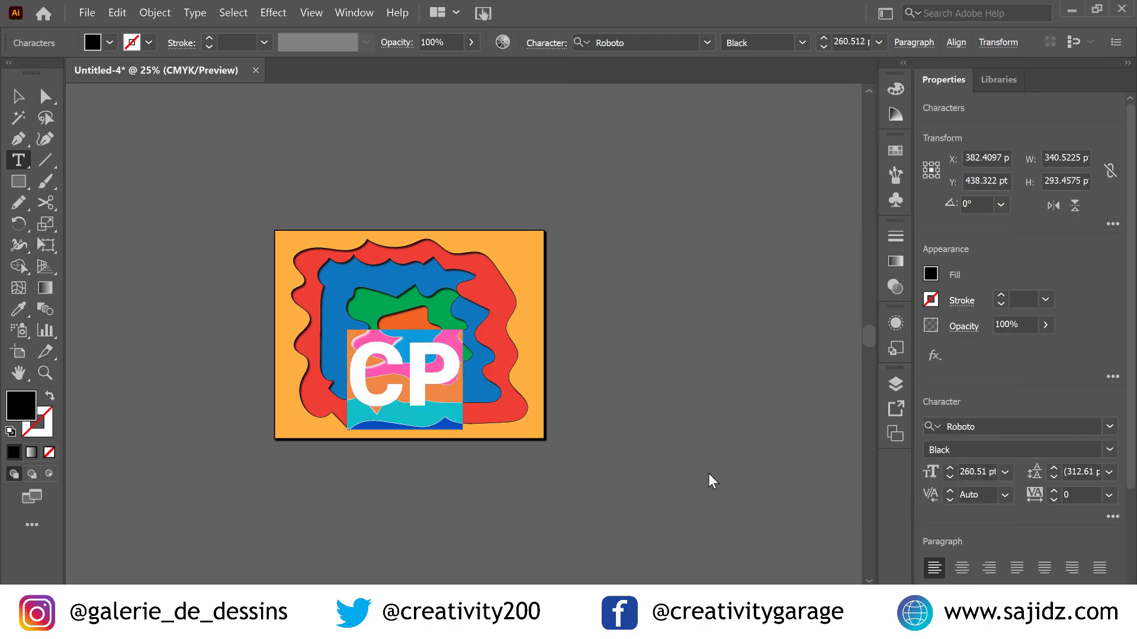
Enlarge the CP text to fill most of the artboard and centre it over the artwork
{"action": "left_click", "coordinate": [18, 96]}
{"action": "left_click_drag", "start_coordinate": [422, 379], "coordinate": [394, 320]}
{"action": "left_click_drag", "start_coordinate": [441, 376], "coordinate": [496, 349]}
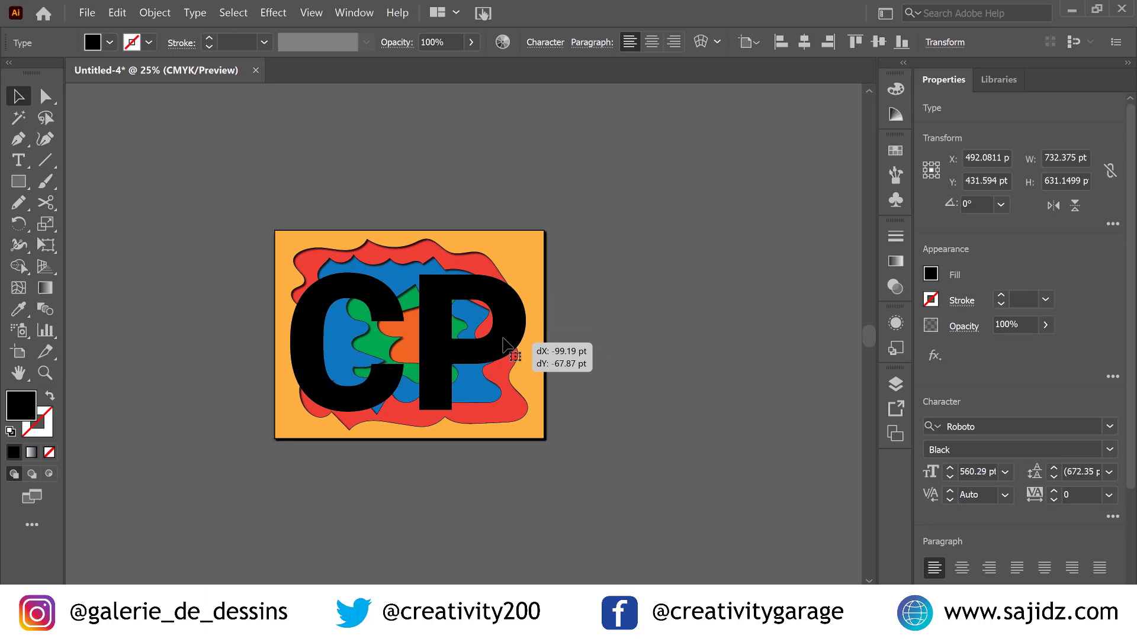
{"action": "left_click_drag", "start_coordinate": [497, 350], "coordinate": [497, 349]}
{"action": "left_click", "coordinate": [732, 400]}
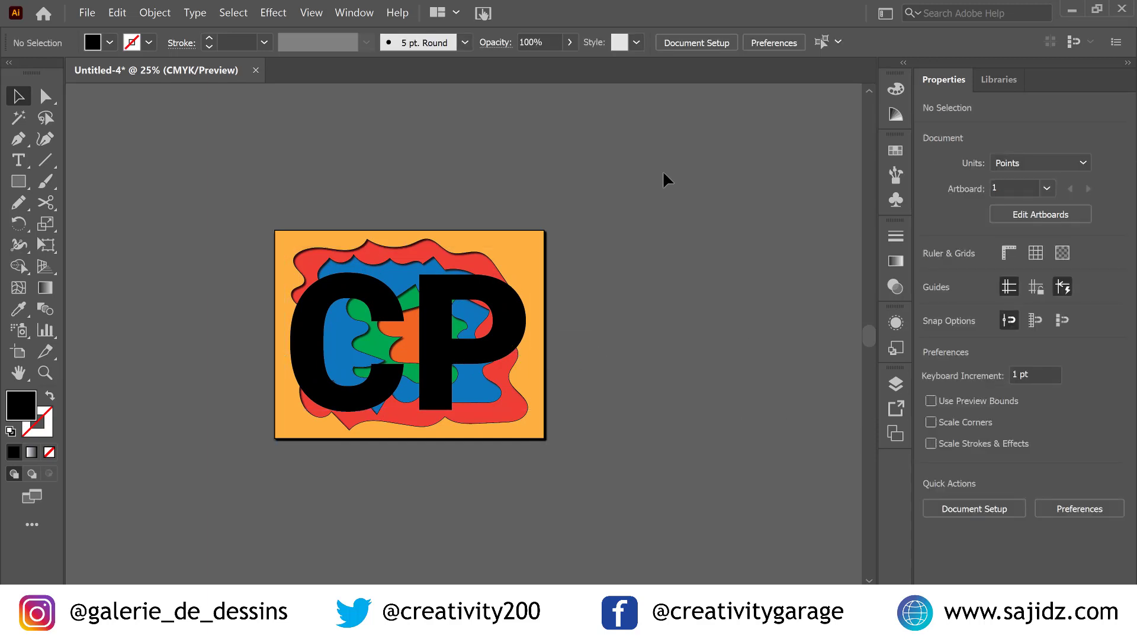
Select all artwork with the CP text and make a clipping mask from the letters
{"action": "left_click_drag", "start_coordinate": [196, 477], "coordinate": [379, 450]}
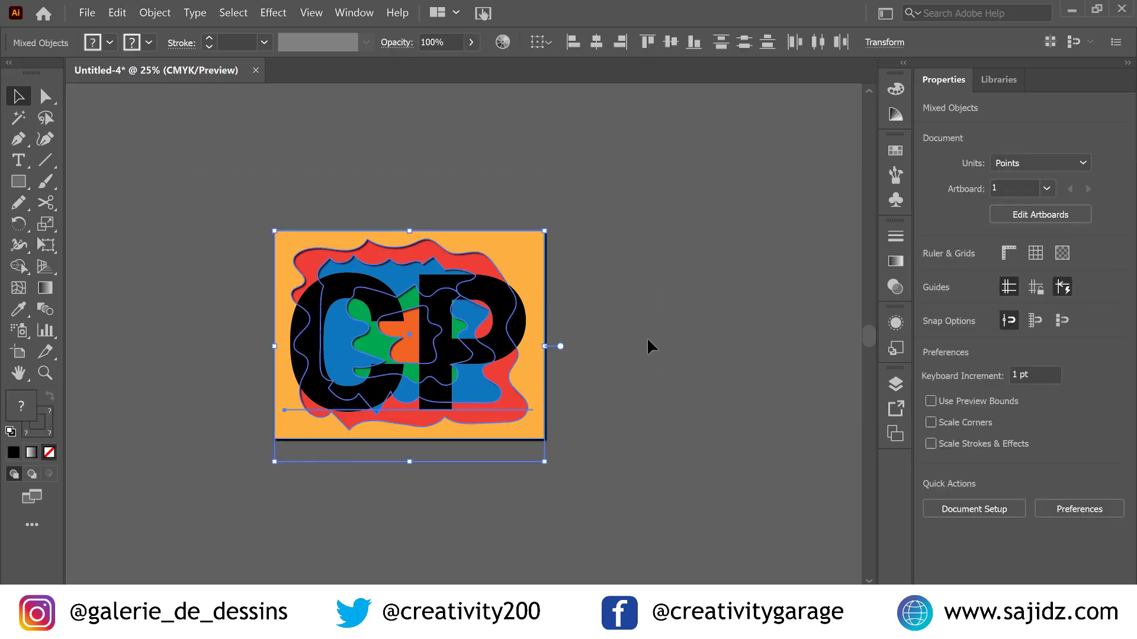
{"action": "left_click", "coordinate": [644, 379]}
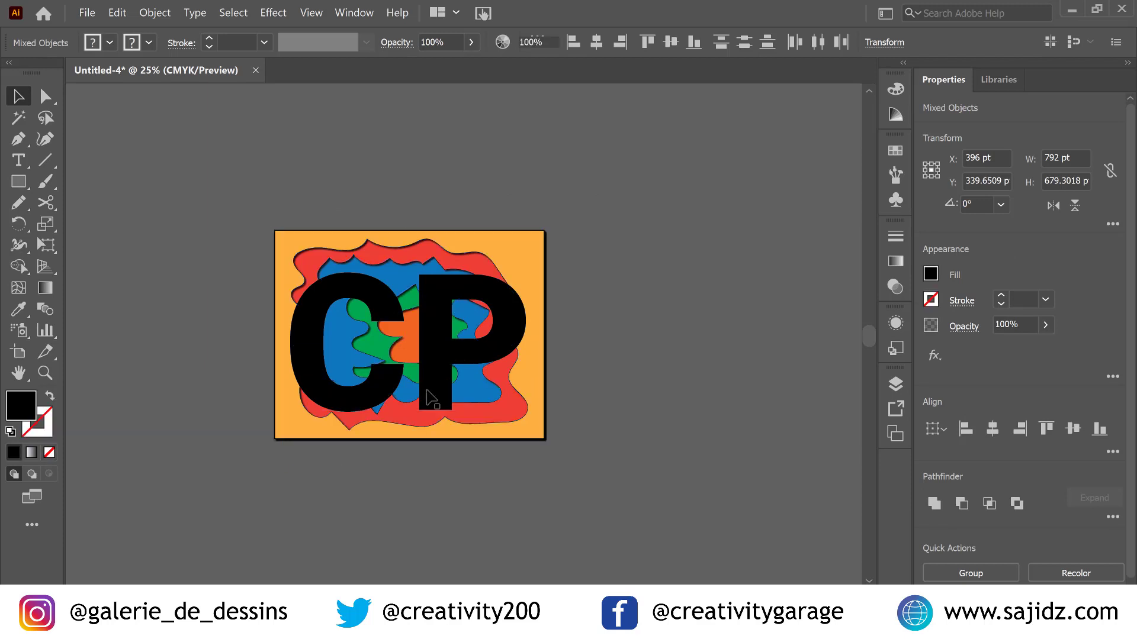
{"action": "left_click", "coordinate": [326, 402]}
{"action": "key", "text": "ctrl+a"}
{"action": "right_click", "coordinate": [496, 356]}
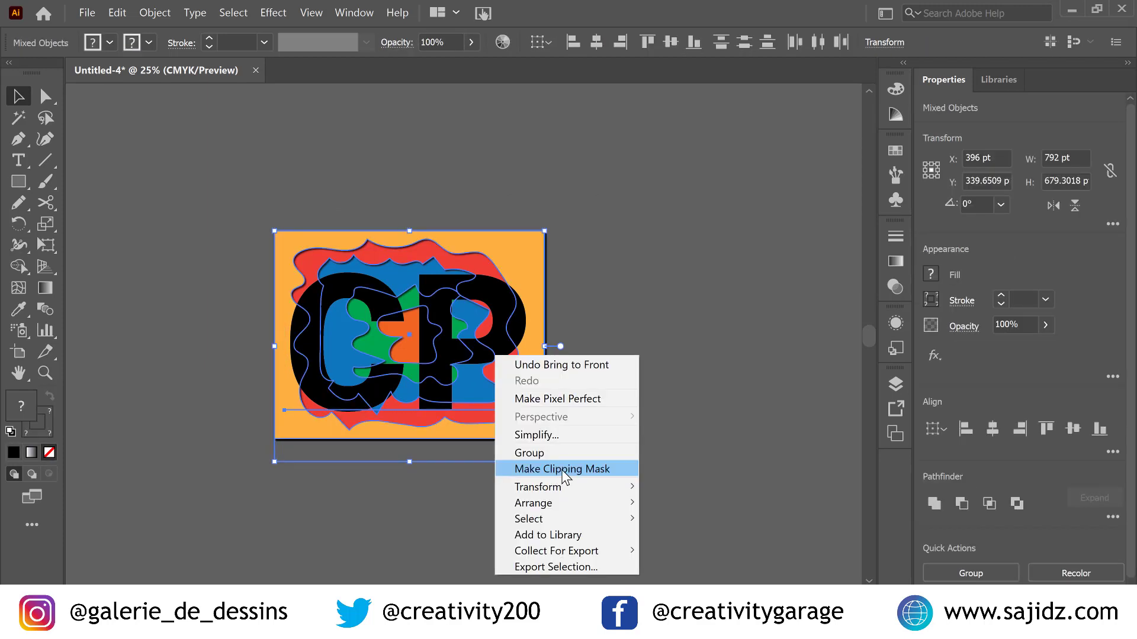
{"action": "left_click", "coordinate": [148, 164]}
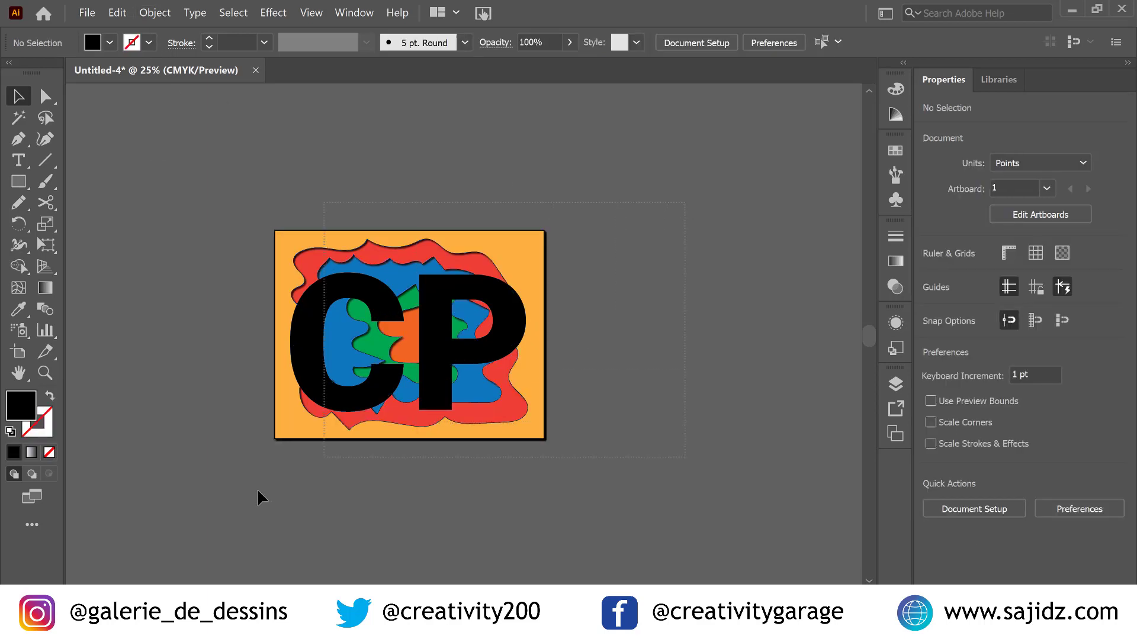
{"action": "key", "text": "ctrl+a"}
{"action": "left_click", "coordinate": [154, 13]}
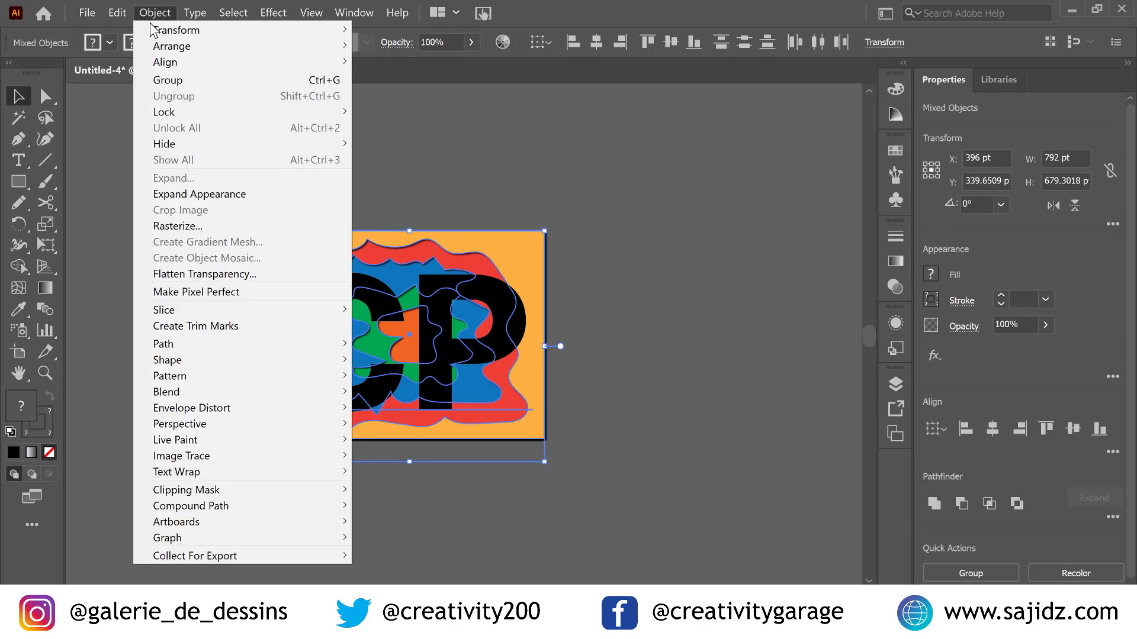
{"action": "mouse_move", "coordinate": [250, 494]}
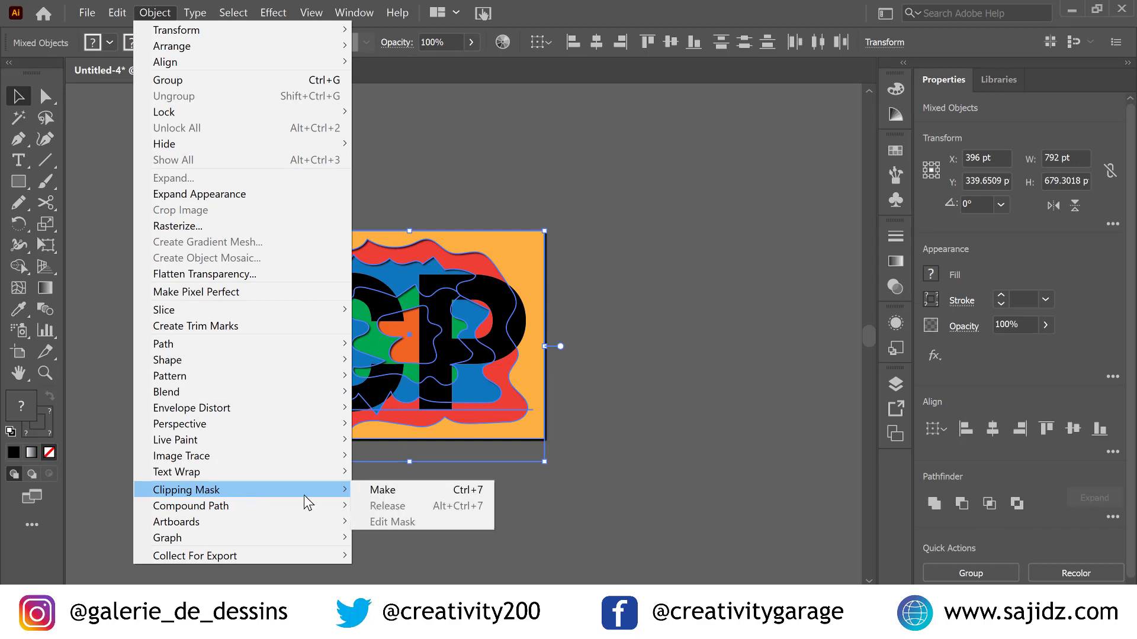
{"action": "left_click", "coordinate": [460, 491]}
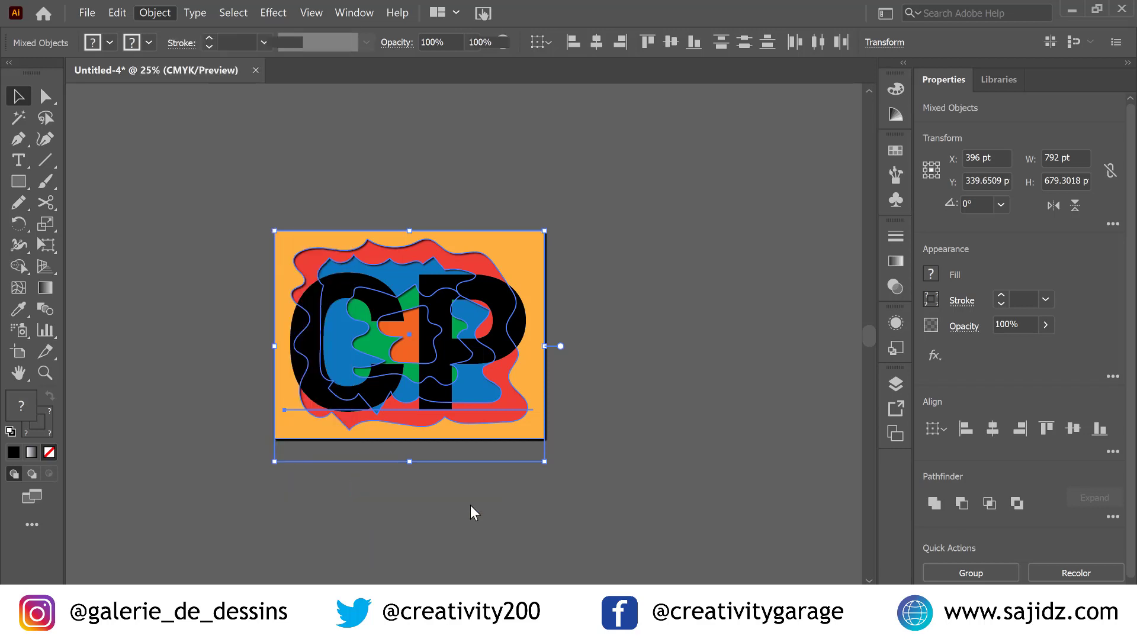
{"action": "left_click", "coordinate": [669, 396]}
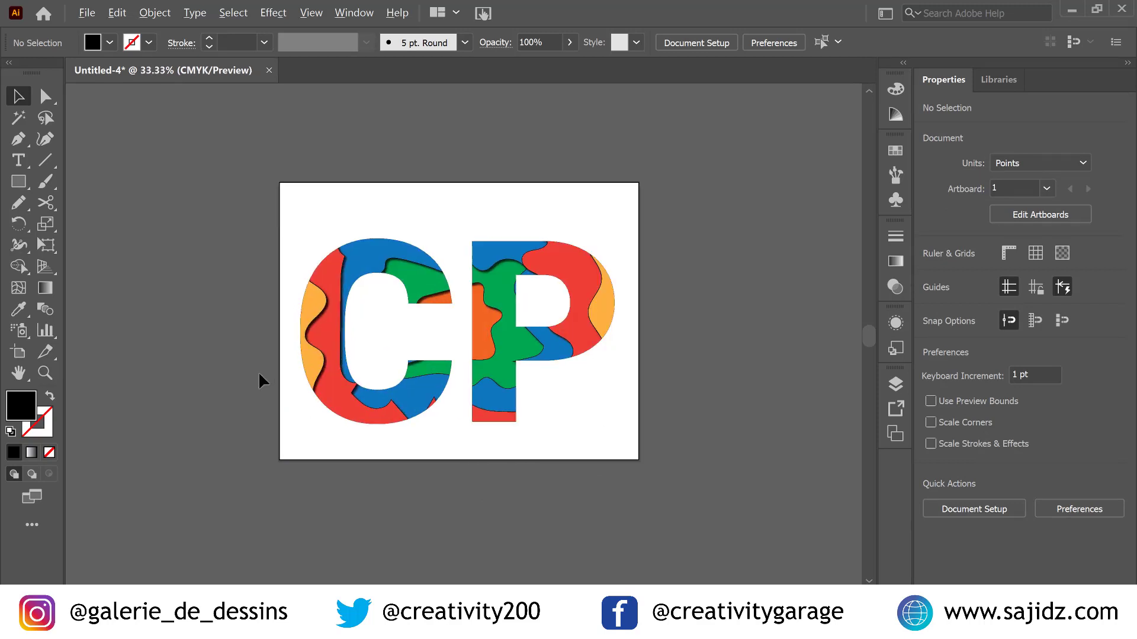
{"action": "scroll", "coordinate": [258, 371], "scroll_direction": "up", "scroll_amount": 2}
{"action": "scroll", "coordinate": [218, 362], "scroll_direction": "down", "scroll_amount": 1}
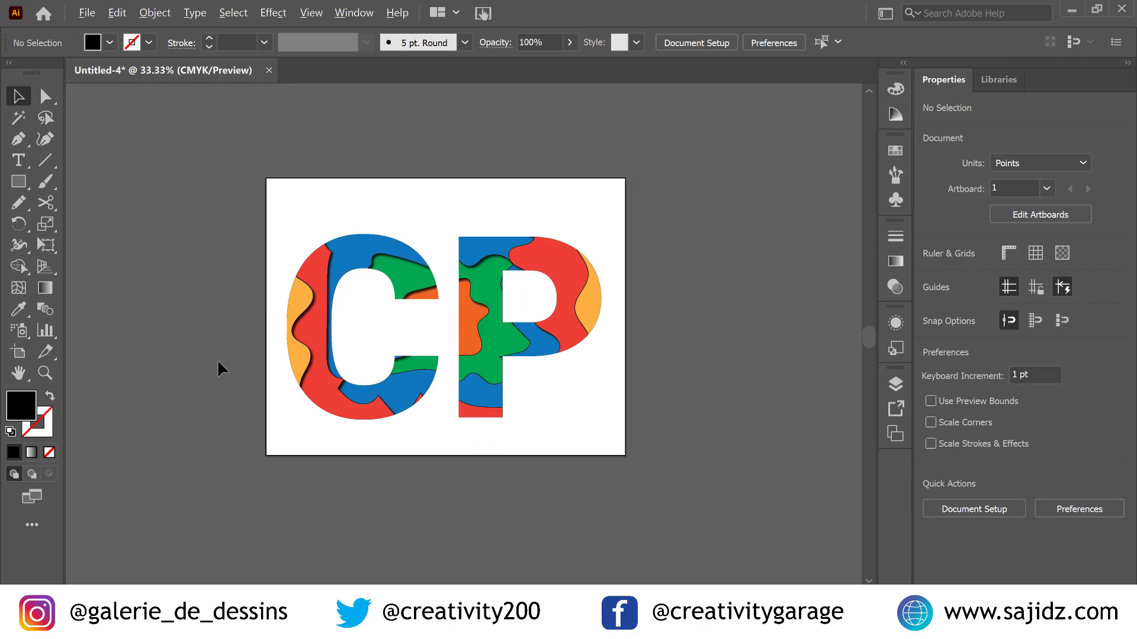
{"action": "left_click", "coordinate": [46, 96]}
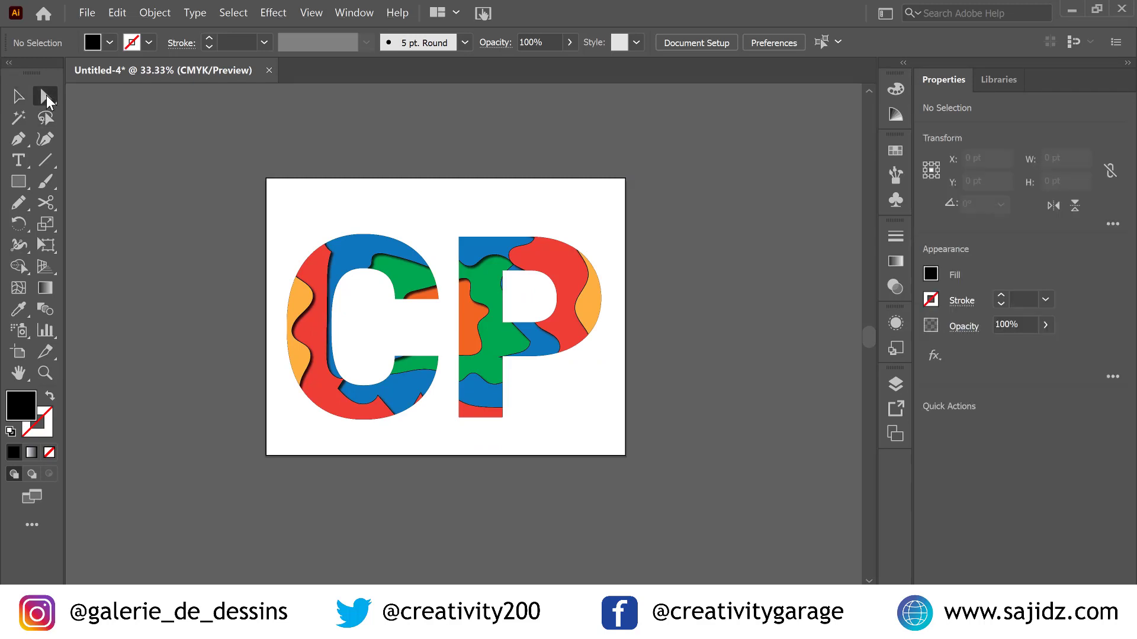